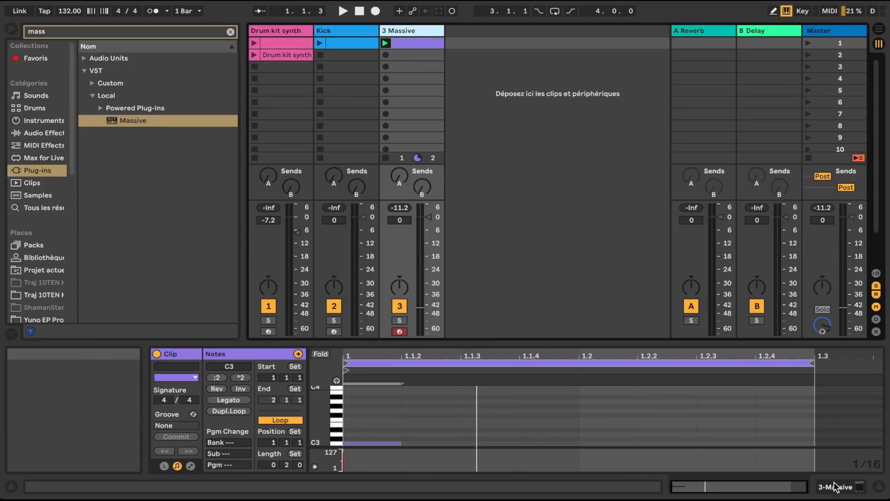
# Open the Massive instrument on track 3, start a new sound and enable Restart via Gate for the oscillator phases.
pyautogui.click(187, 354)
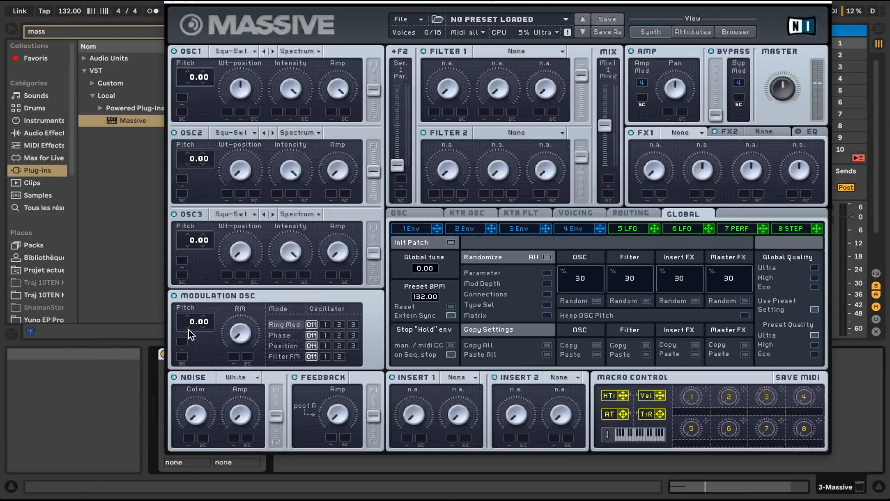
pyautogui.click(403, 19)
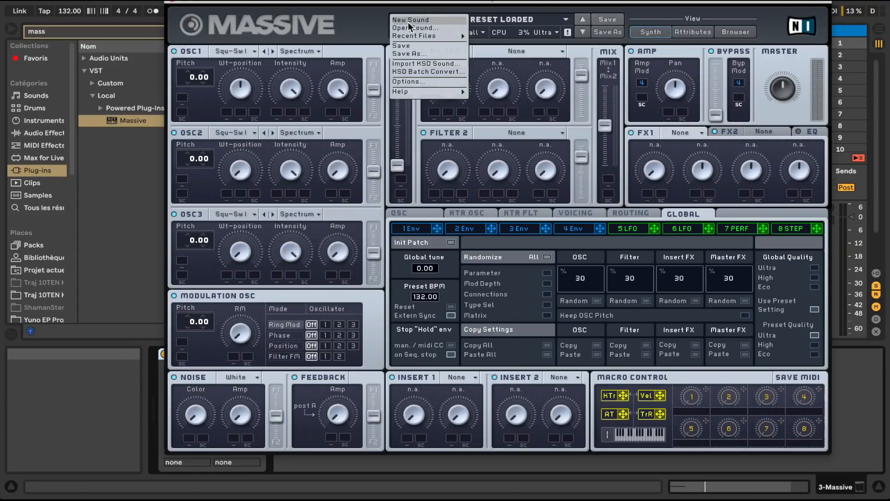
pyautogui.click(412, 20)
pyautogui.click(411, 211)
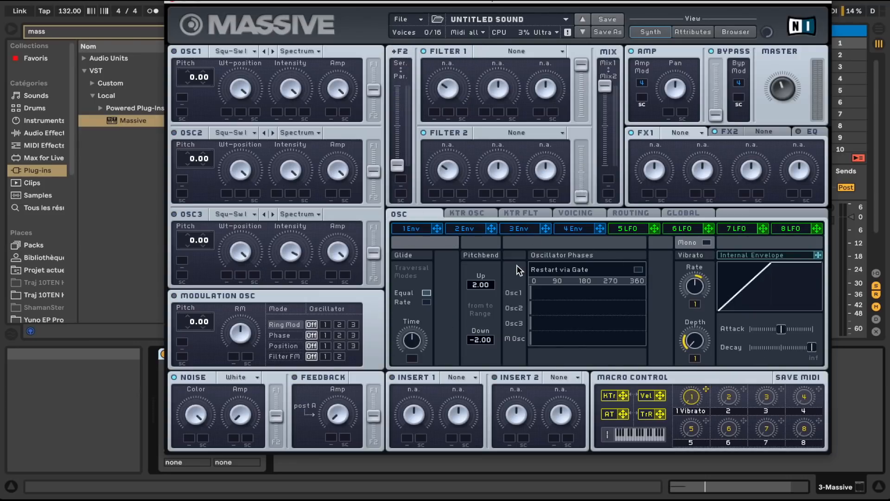
pyautogui.click(638, 270)
# Set the noise generator to White Noise, lower its color to about three-quarters and modulate its amp with envelope 1.
pyautogui.click(245, 376)
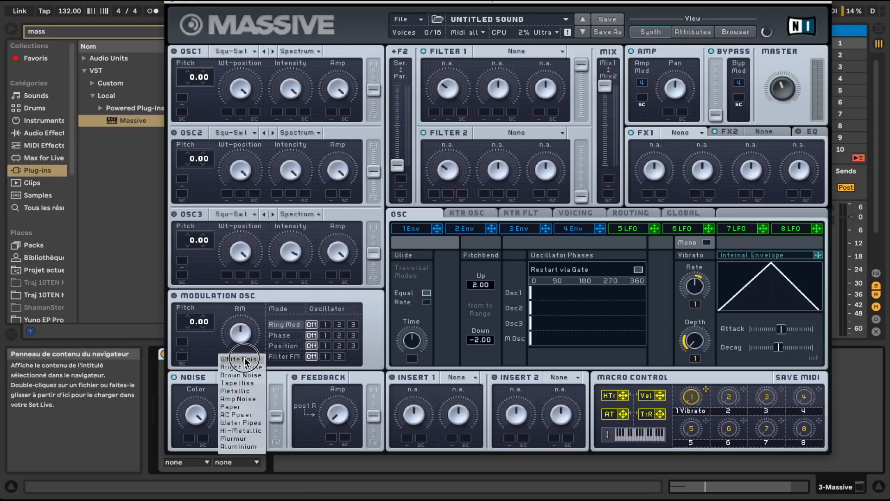
pyautogui.click(240, 359)
pyautogui.click(411, 229)
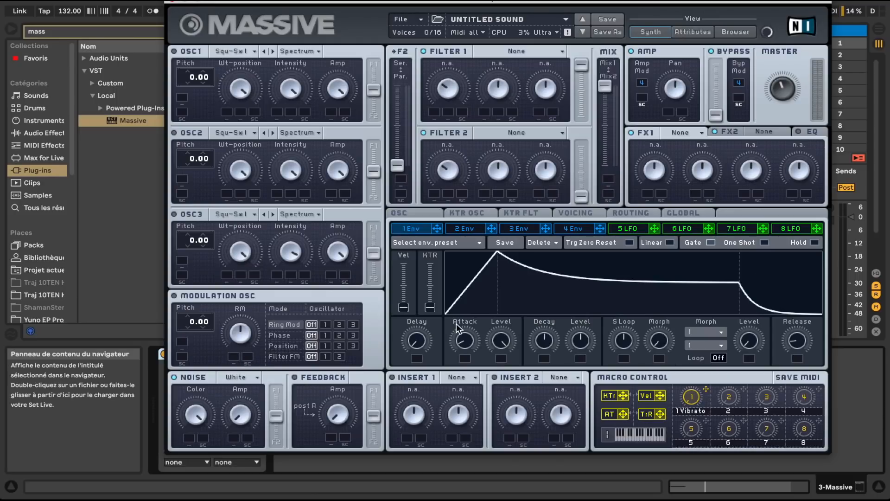
pyautogui.moveTo(436, 230); pyautogui.dragTo(245, 375)
pyautogui.moveTo(191, 414)
pyautogui.mouseDown()
pyautogui.moveTo(191, 443)
pyautogui.moveTo(192, 406)
pyautogui.mouseUp()
pyautogui.click(234, 440)
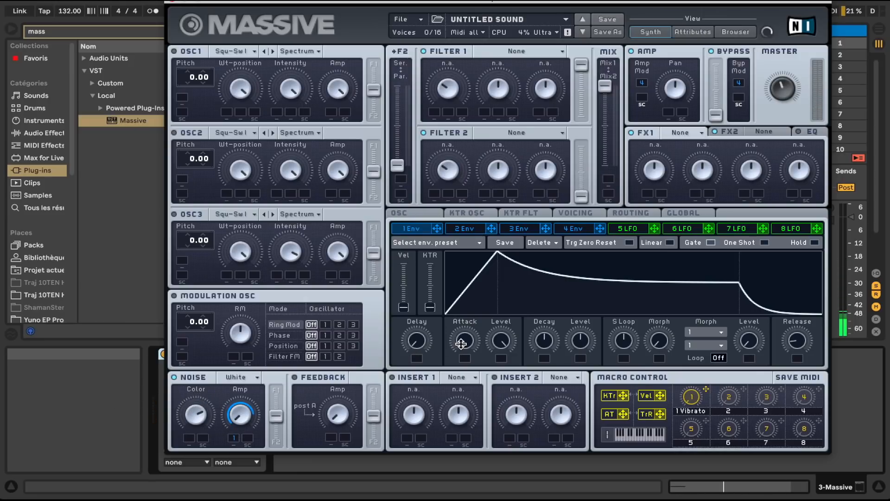
# Shape envelope 1 percussively with a minimal attack, zero decay level, slightly shortened decay and low release.
pyautogui.moveTo(462, 342); pyautogui.dragTo(466, 361)
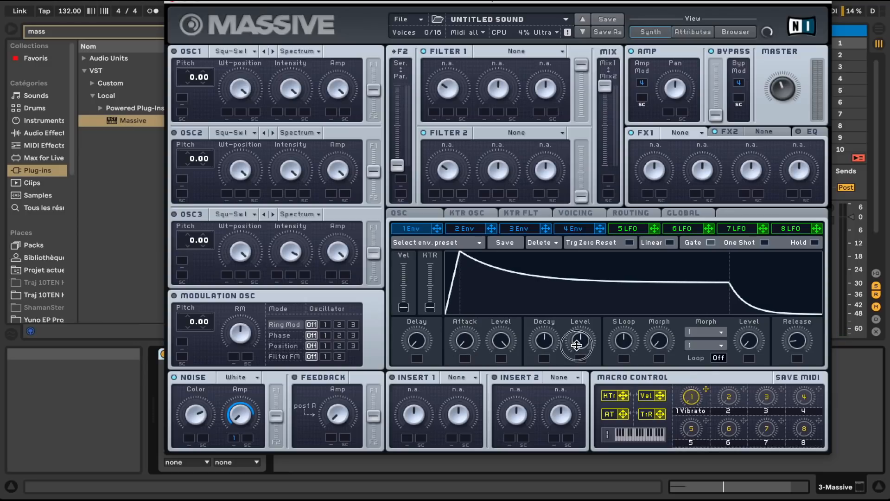
pyautogui.moveTo(577, 344); pyautogui.dragTo(562, 457)
pyautogui.moveTo(798, 342); pyautogui.dragTo(798, 345)
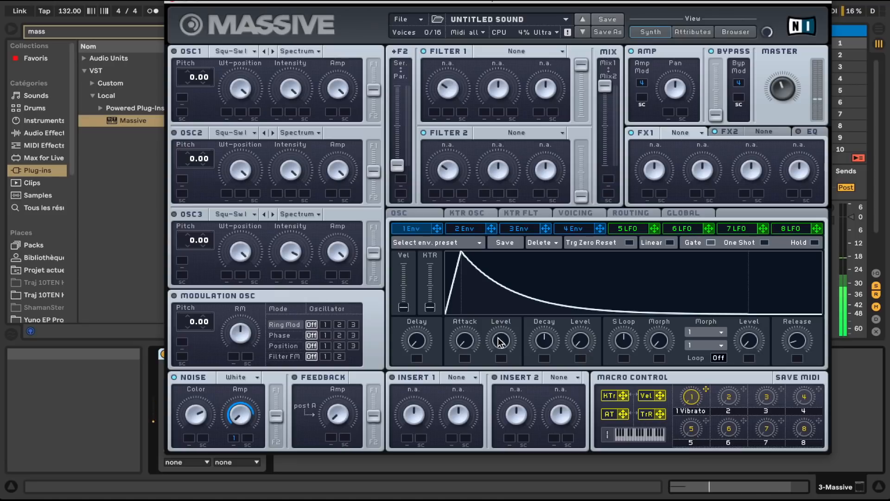
pyautogui.moveTo(543, 348); pyautogui.dragTo(535, 360)
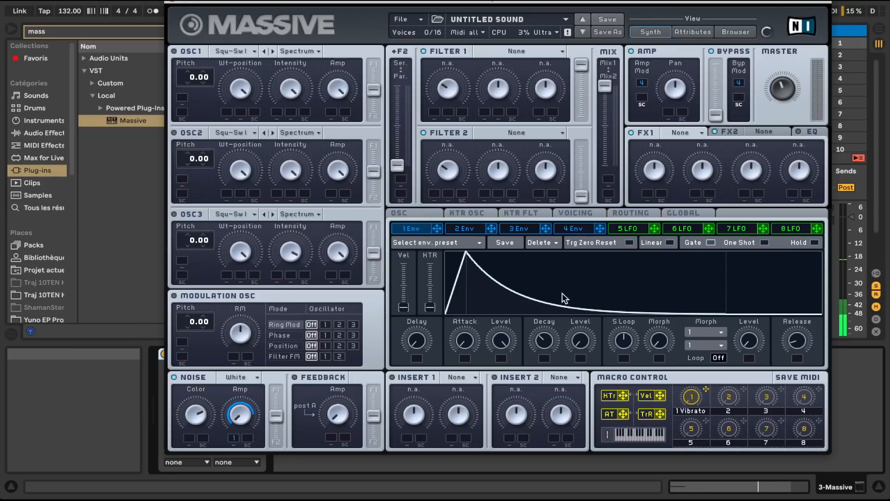
# Raise the feedback amp to just under half and load Bitcrush in Insert 1 with low dry/wet and crush.
pyautogui.moveTo(340, 424); pyautogui.dragTo(343, 380)
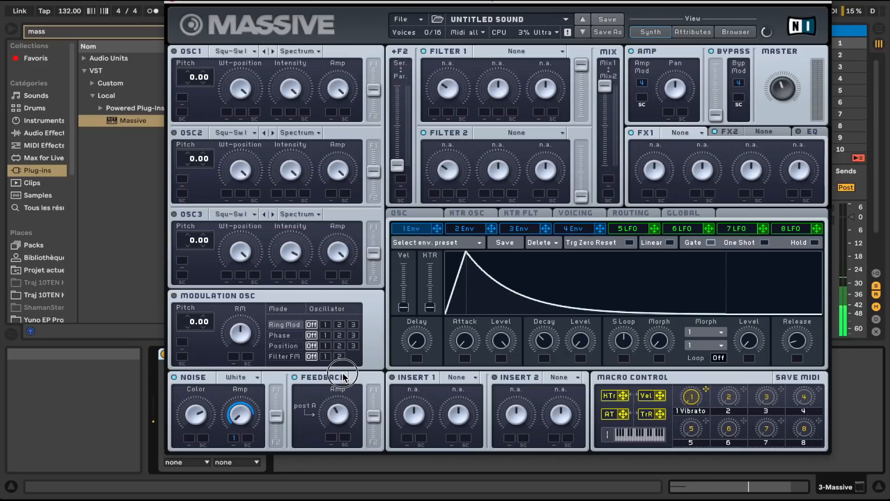
pyautogui.click(461, 376)
pyautogui.click(457, 397)
pyautogui.moveTo(418, 420); pyautogui.dragTo(417, 374)
pyautogui.click(393, 378)
pyautogui.moveTo(409, 422); pyautogui.dragTo(381, 495)
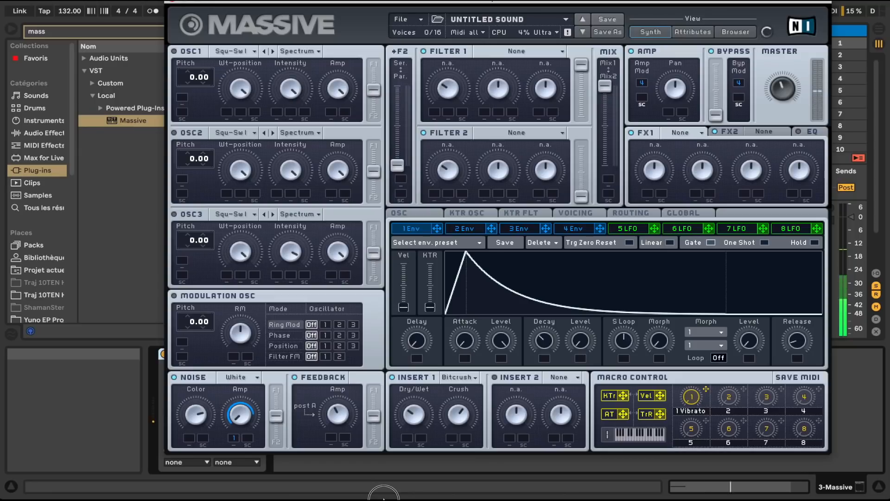
pyautogui.moveTo(453, 417); pyautogui.dragTo(448, 469)
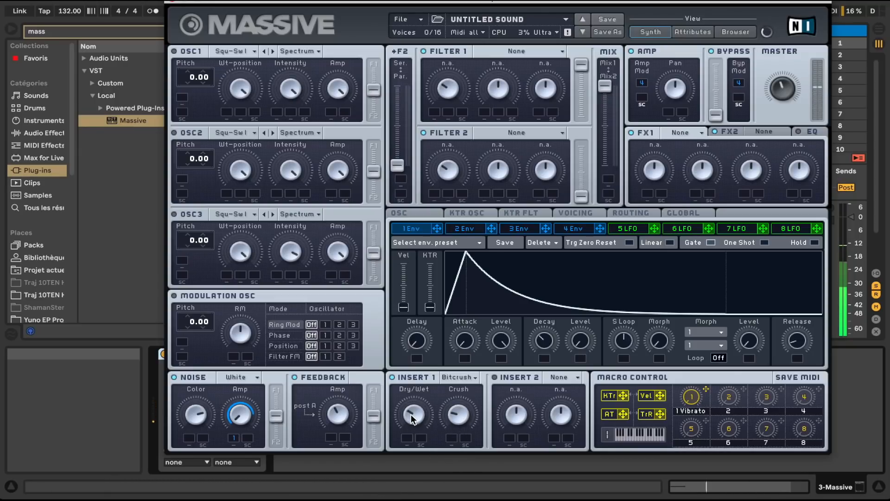
# Shape amp envelope 4 with a very short attack, a longer decay and a decay level near zero.
pyautogui.click(580, 229)
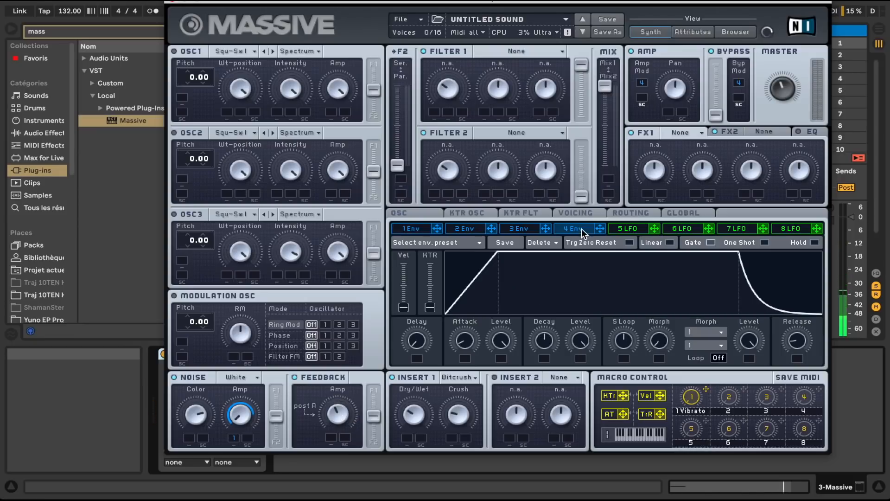
pyautogui.moveTo(641, 79); pyautogui.dragTo(641, 81)
pyautogui.moveTo(572, 344); pyautogui.dragTo(541, 339)
pyautogui.moveTo(582, 340); pyautogui.dragTo(586, 331)
pyautogui.moveTo(462, 344); pyautogui.dragTo(462, 346)
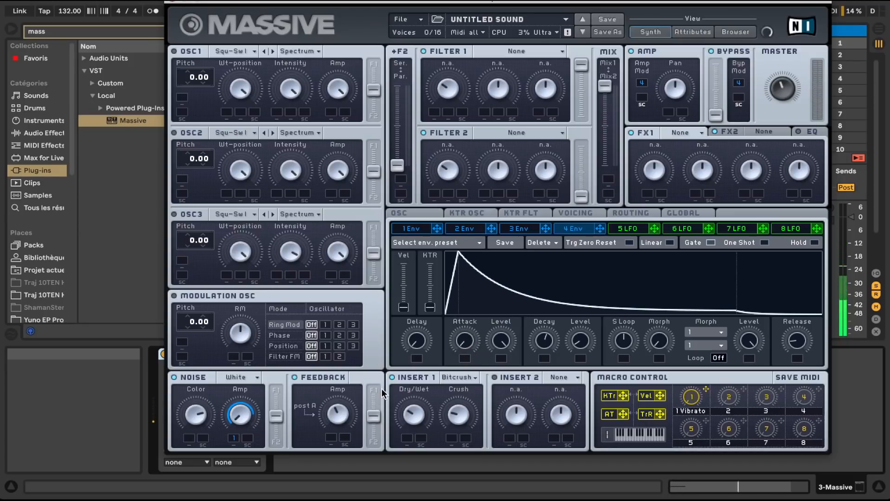
# Load the Classic Tube effect in FX1 with a low dry/wet and drive reduced to about a third.
pyautogui.click(689, 133)
pyautogui.click(682, 255)
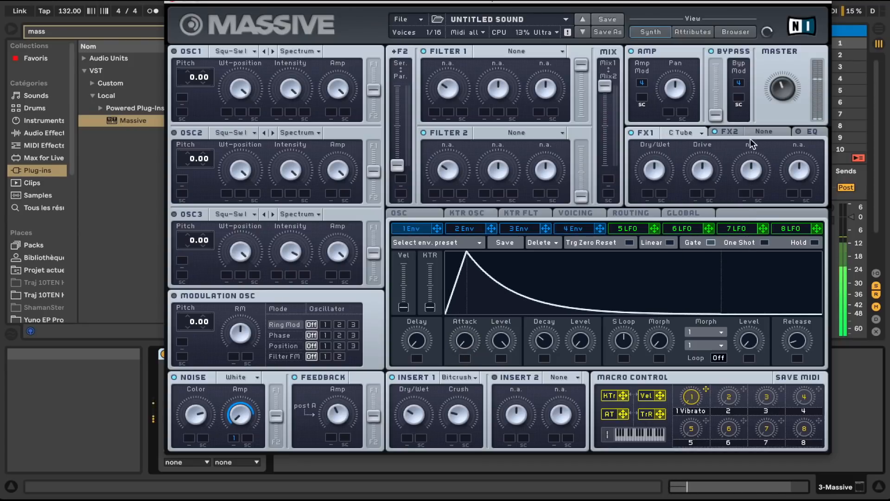
pyautogui.moveTo(644, 170); pyautogui.dragTo(645, 214)
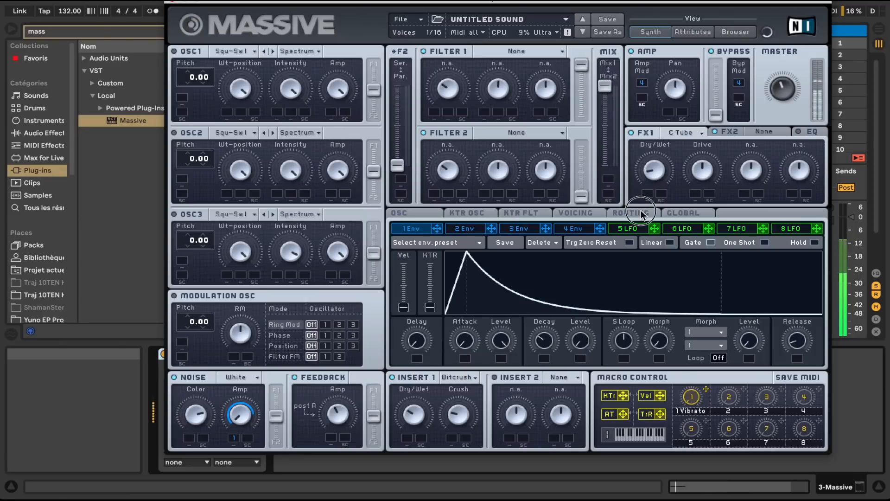
pyautogui.moveTo(705, 166); pyautogui.dragTo(694, 184)
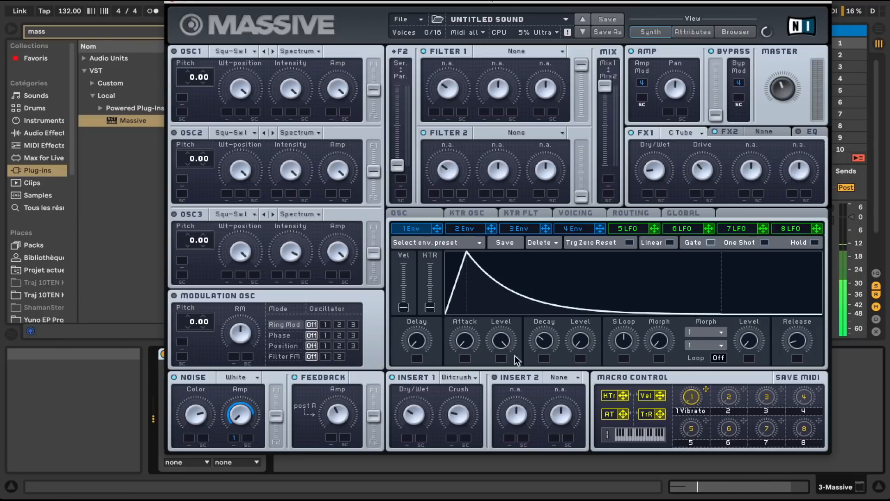
# Lengthen envelope 1's decay slightly and raise its release to about a third.
pyautogui.moveTo(546, 344); pyautogui.dragTo(549, 337)
pyautogui.moveTo(802, 347)
pyautogui.mouseDown()
pyautogui.moveTo(796, 361)
pyautogui.moveTo(803, 319)
pyautogui.mouseUp()
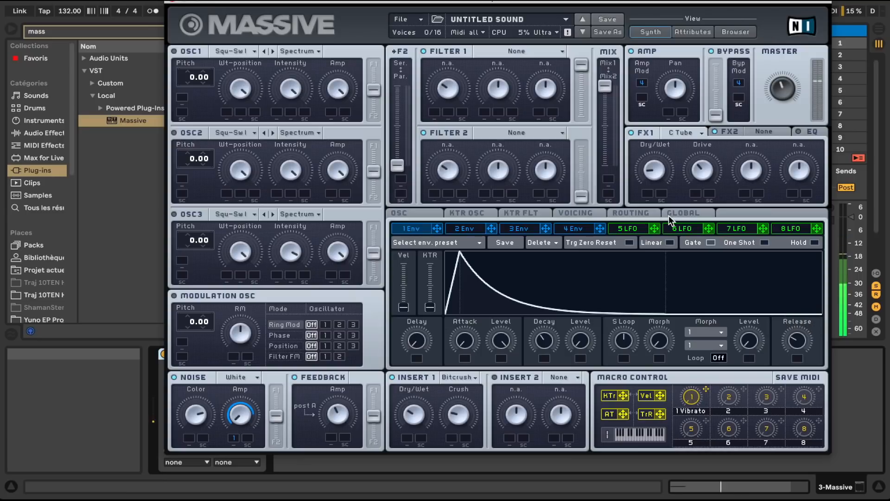
# Load Reverb in FX2 with low dry/wet and size, density just under half and color raised.
pyautogui.click(750, 133)
pyautogui.click(762, 135)
pyautogui.click(774, 142)
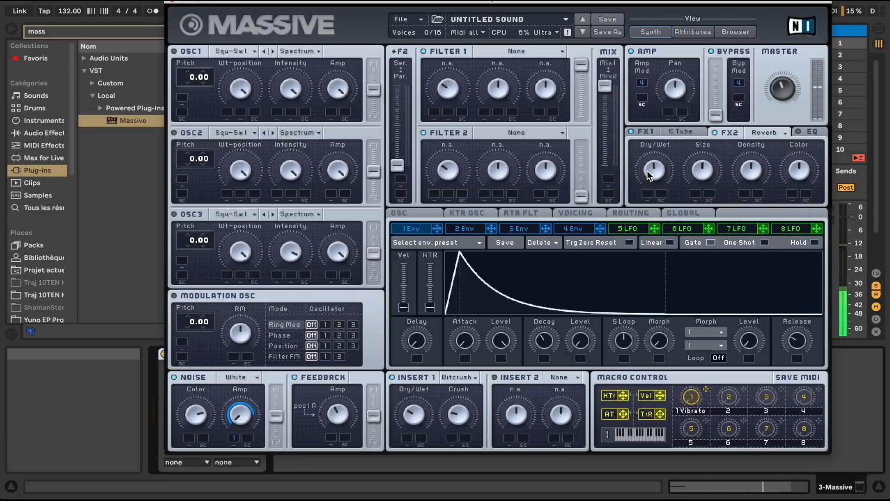
pyautogui.moveTo(699, 184); pyautogui.dragTo(699, 190)
pyautogui.moveTo(653, 171); pyautogui.dragTo(657, 204)
pyautogui.moveTo(751, 170); pyautogui.dragTo(747, 199)
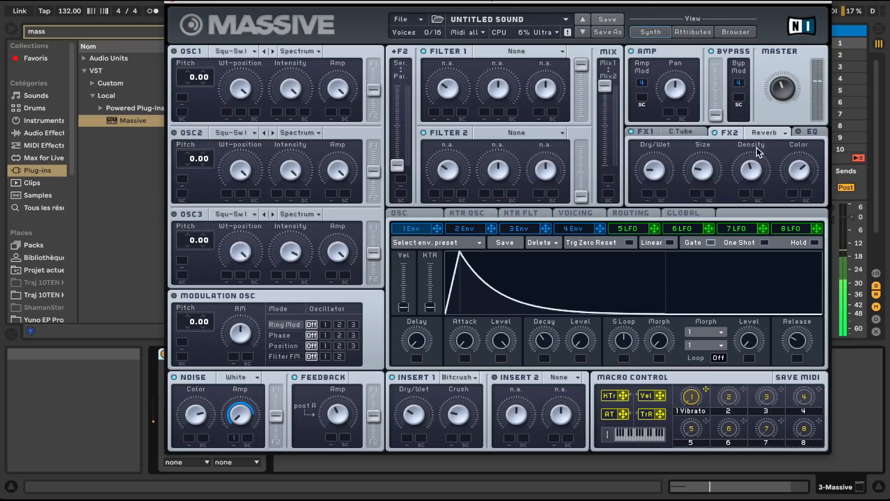
# Enable Massive's EQ with a slight low-shelf cut, a slight boost at a raised frequency and a raised high shelf.
pyautogui.click(799, 131)
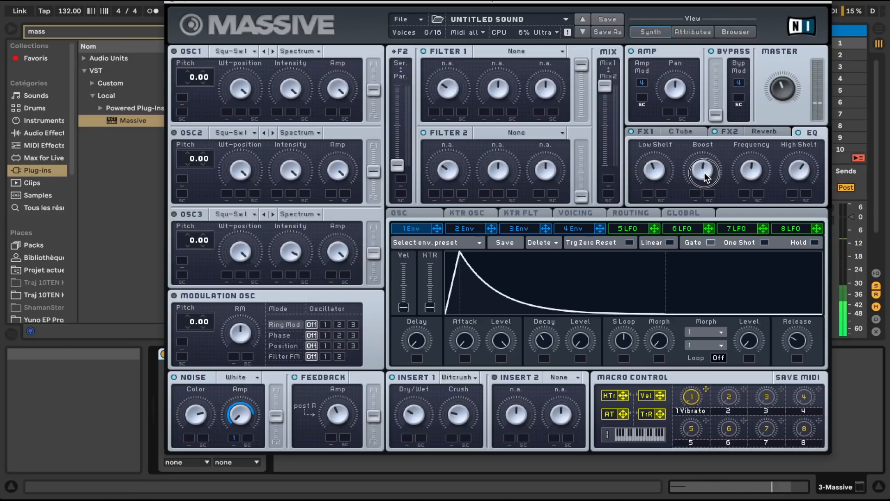
pyautogui.moveTo(749, 171); pyautogui.dragTo(750, 146)
pyautogui.moveTo(705, 166); pyautogui.dragTo(705, 171)
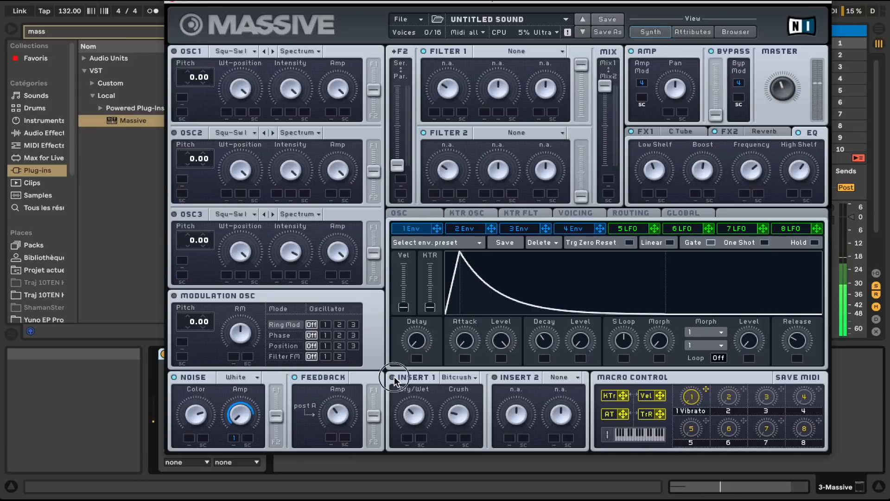
# Fine-tune envelope 1's attack and decay, raise its release past half and close the Massive window.
pyautogui.moveTo(464, 344); pyautogui.dragTo(538, 345)
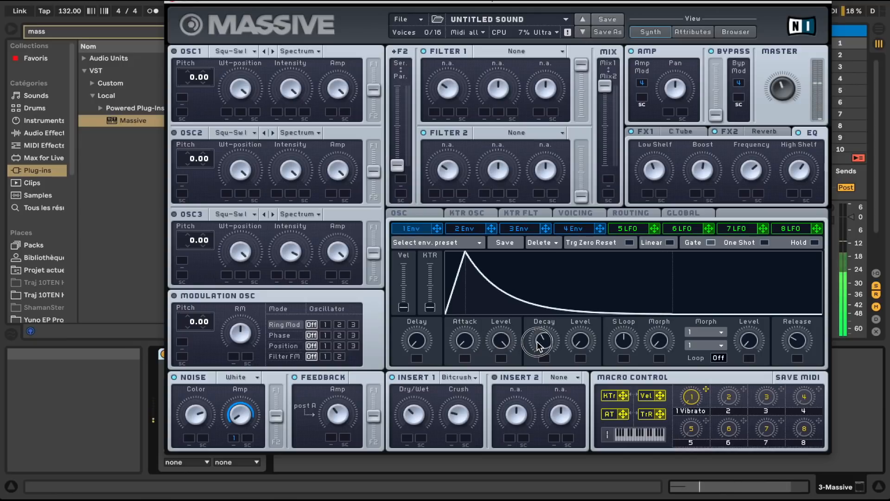
pyautogui.moveTo(797, 348); pyautogui.dragTo(797, 307)
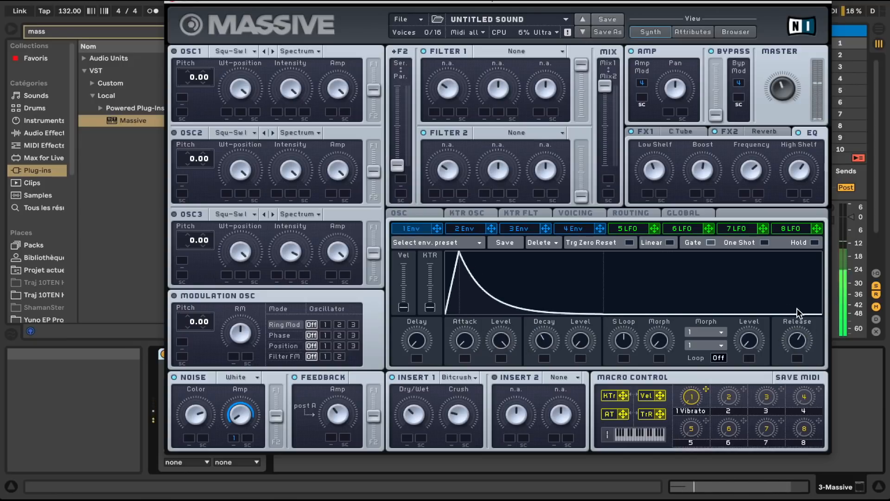
pyautogui.click(632, 131)
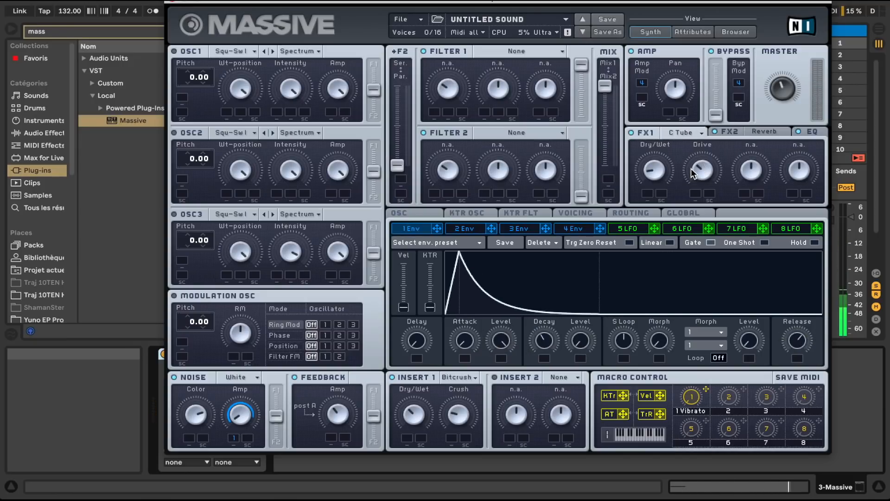
pyautogui.click(174, 4)
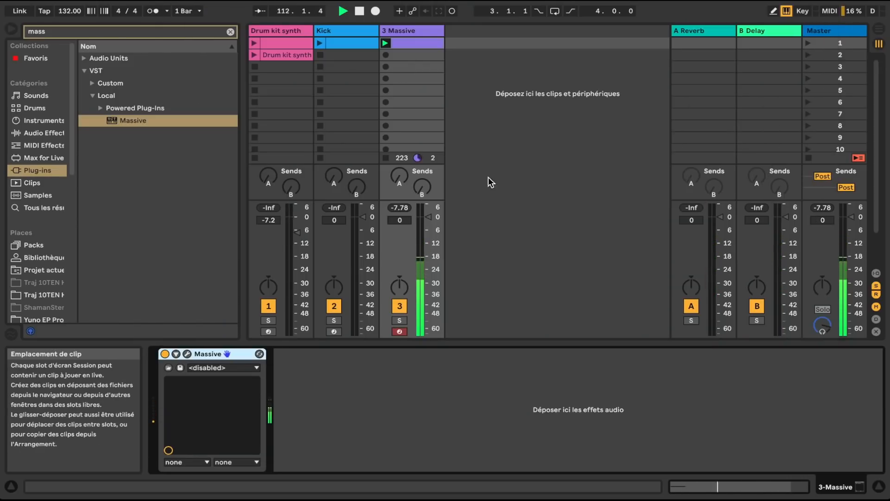
# Search the plug-ins for "fab" and add FabFilter Pro-Q 2 after Massive on track 3.
pyautogui.click(120, 30)
pyautogui.hotkey('ctrl', 'a')
pyautogui.write('fab')
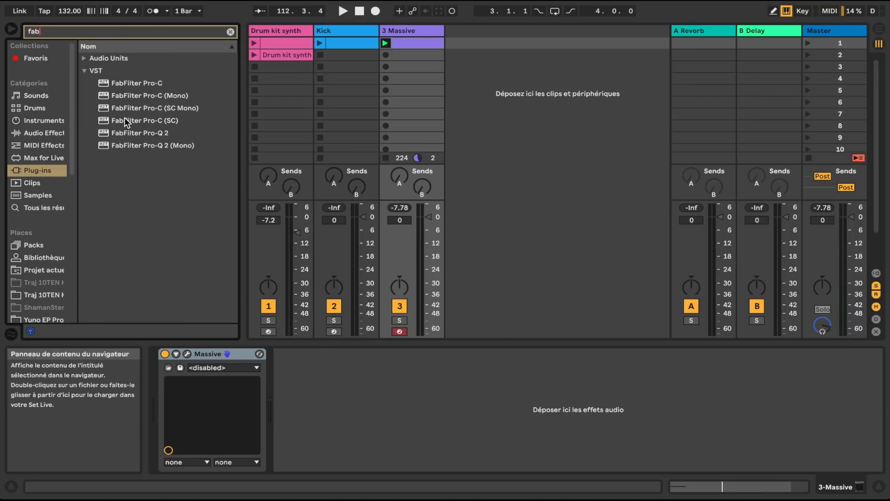
pyautogui.click(126, 132)
pyautogui.doubleClick(127, 132)
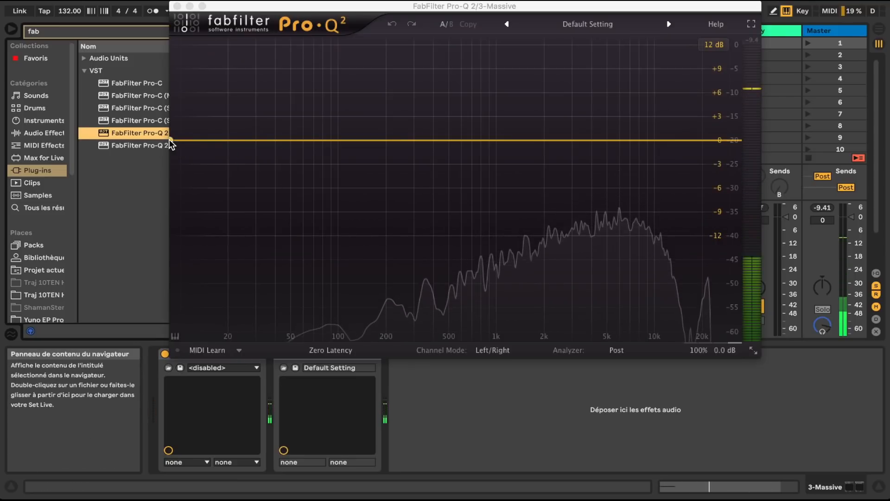
# Shape the Pro-Q 2 curve with a low cut, a 4.03 dB boost at 410.17 Hz, small mid dips and slight high boosts.
pyautogui.click(202, 140)
pyautogui.moveTo(204, 137); pyautogui.dragTo(433, 112)
pyautogui.moveTo(603, 140); pyautogui.dragTo(608, 135)
pyautogui.moveTo(545, 139)
pyautogui.mouseDown()
pyautogui.moveTo(528, 150)
pyautogui.moveTo(486, 147)
pyautogui.moveTo(540, 140)
pyautogui.moveTo(543, 147)
pyautogui.mouseUp()
pyautogui.moveTo(675, 138); pyautogui.dragTo(678, 135)
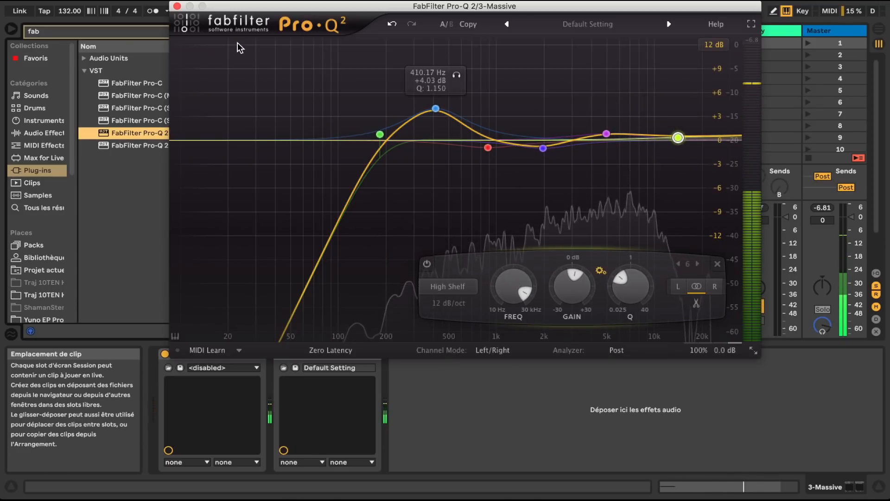
pyautogui.click(176, 6)
# Search the audio effects for "satu" and add Saturator after Pro-Q 2.
pyautogui.click(134, 33)
pyautogui.write('satu')
pyautogui.click(54, 133)
pyautogui.doubleClick(120, 71)
# Set Saturator's drive to 1.71 dB, color frequency to 1.31 kHz and dry/wet to 90.5% during playback.
pyautogui.press('space')
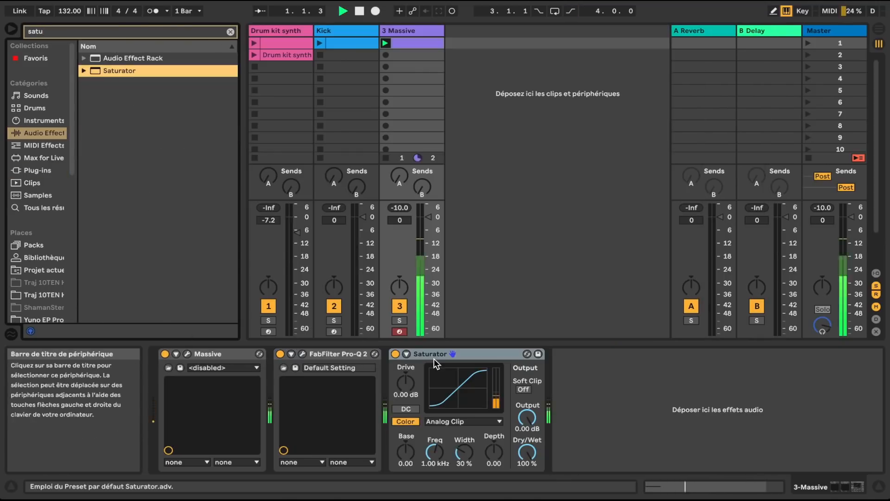
pyautogui.moveTo(406, 384); pyautogui.dragTo(406, 377)
pyautogui.moveTo(435, 452); pyautogui.dragTo(434, 446)
pyautogui.moveTo(528, 452); pyautogui.dragTo(527, 455)
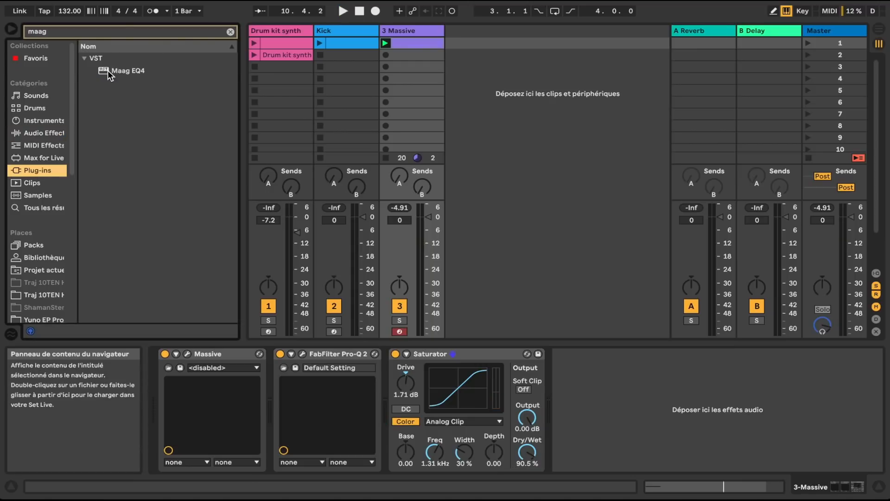
# Add Maag EQ4 after Saturator, boost its 2.5 kHz and 160 Hz bands and cut 650 Hz slightly.
pyautogui.doubleClick(105, 71)
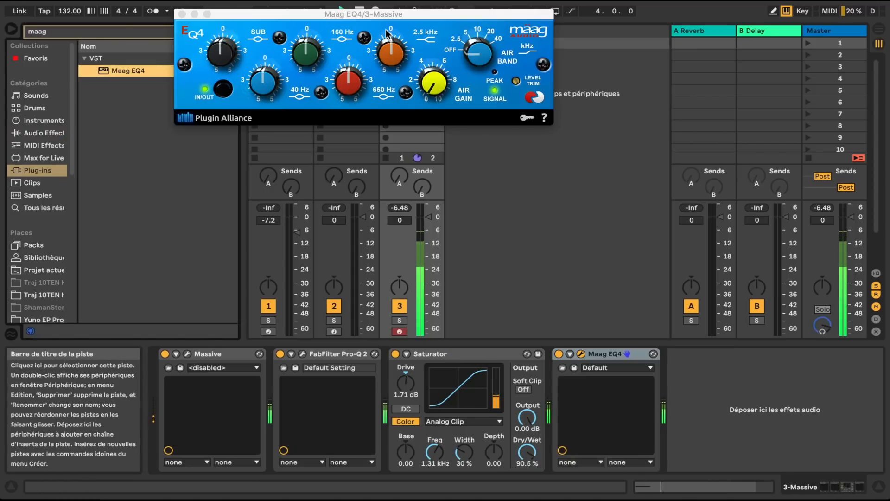
pyautogui.click(389, 56)
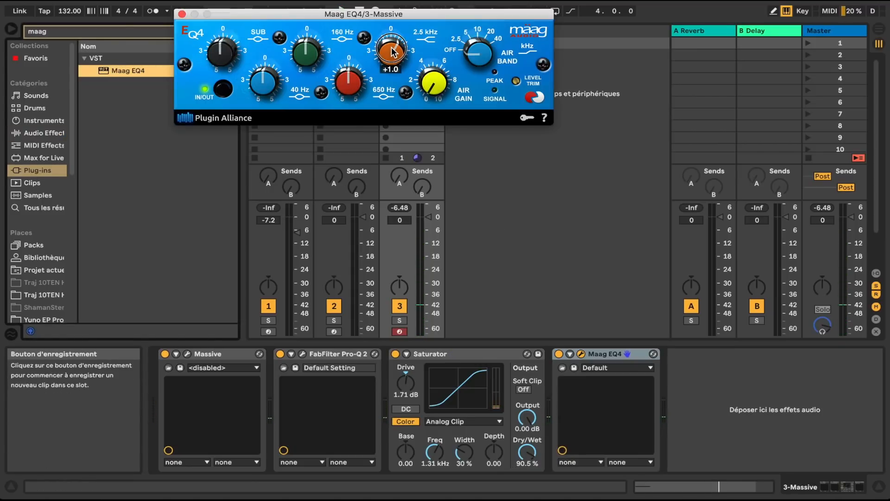
pyautogui.moveTo(348, 83); pyautogui.dragTo(347, 89)
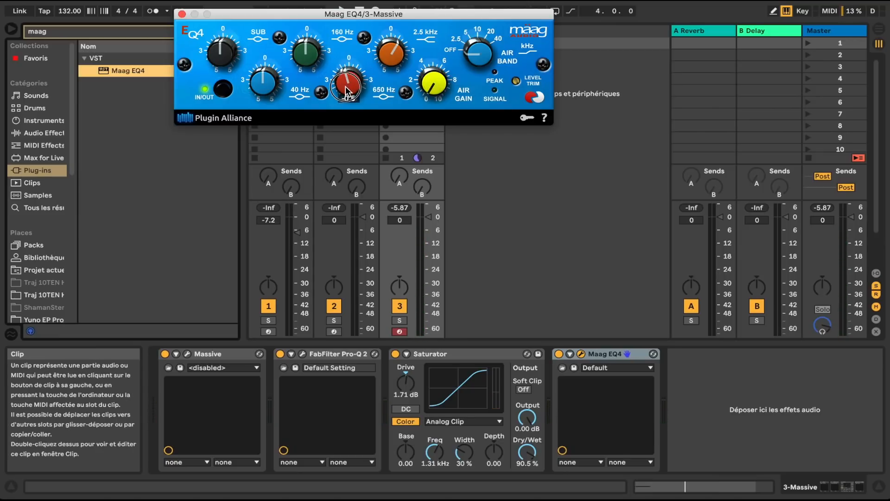
pyautogui.moveTo(310, 51); pyautogui.dragTo(313, 44)
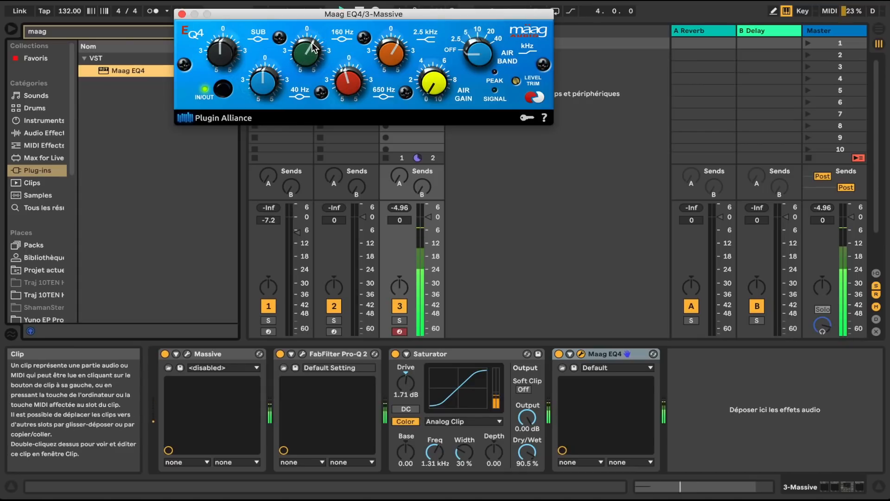
# Close the Maag EQ4 window and add Compressor after it on the Massive track.
pyautogui.click(181, 14)
pyautogui.click(230, 32)
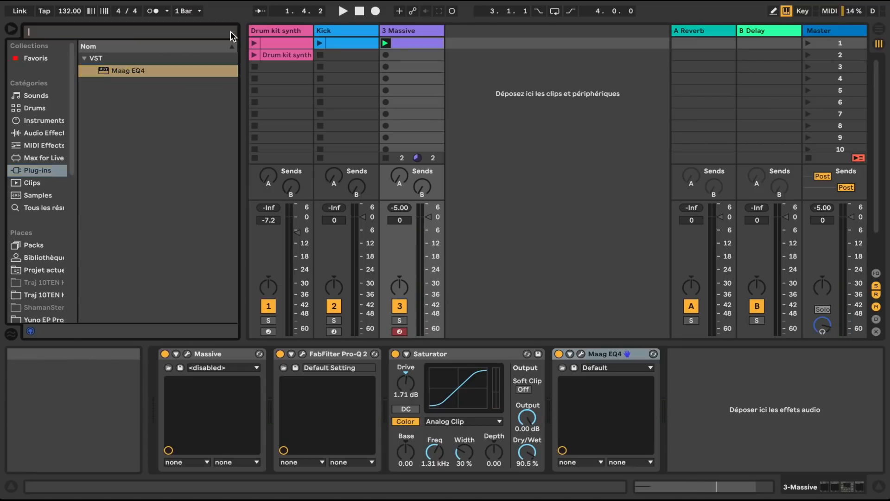
pyautogui.moveTo(124, 146); pyautogui.dragTo(703, 373)
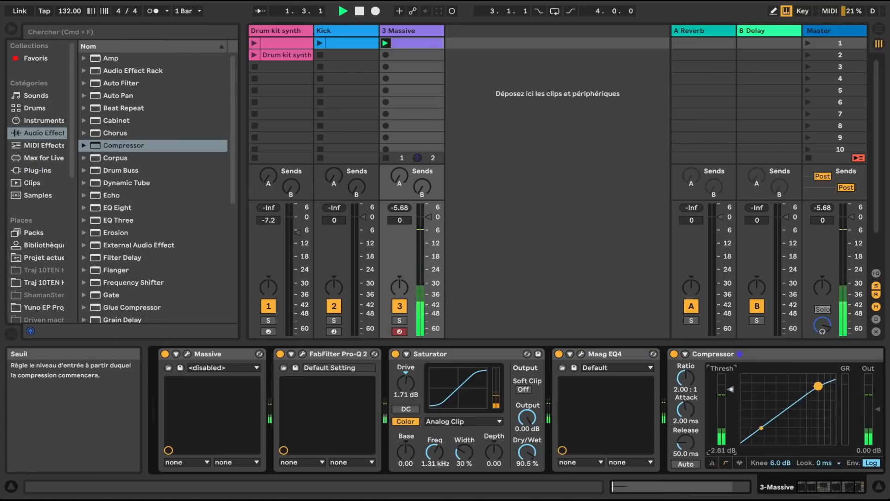
# Set the Compressor's threshold to -8.31 dB, attack to 0.27 ms and ratio to 2.38 : 1 during playback.
pyautogui.moveTo(731, 390); pyautogui.dragTo(731, 399)
pyautogui.moveTo(684, 410); pyautogui.dragTo(684, 421)
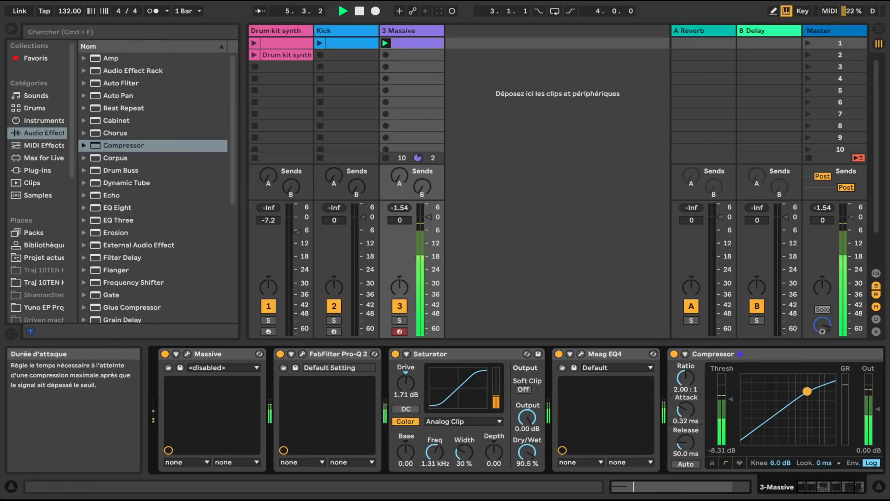
pyautogui.moveTo(680, 385); pyautogui.dragTo(680, 379)
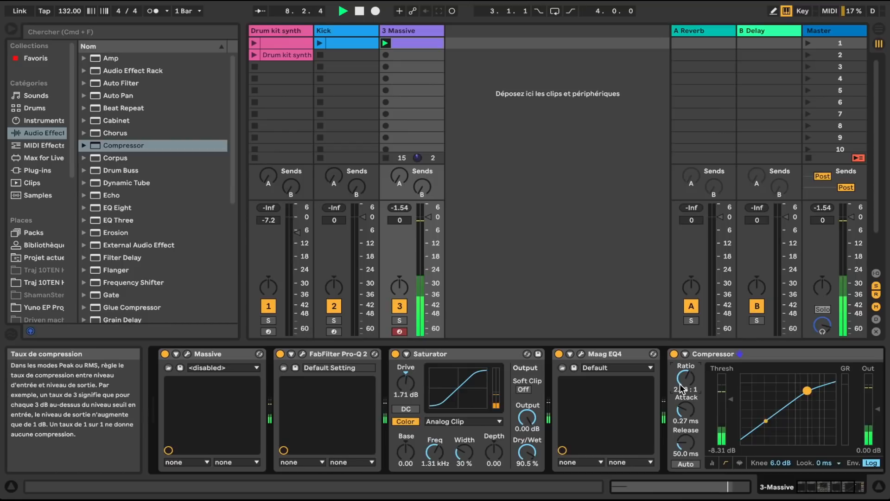
pyautogui.press('space')
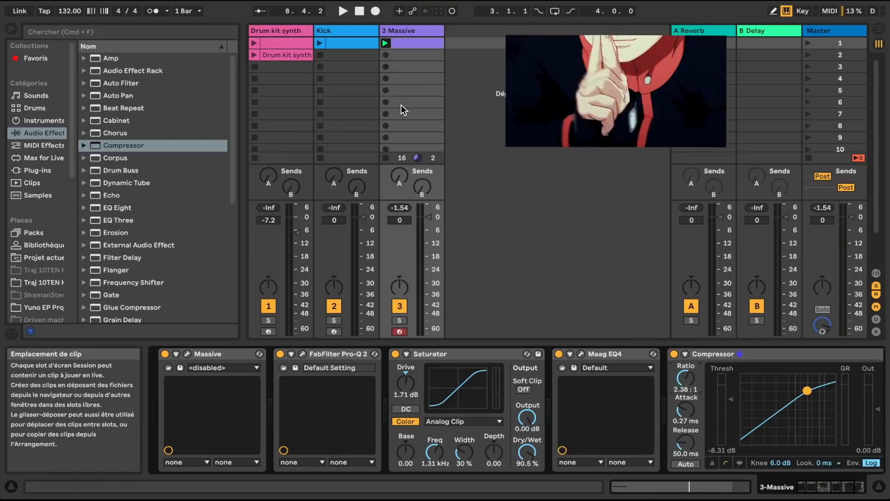
# Duplicate the Massive track and offset the copy with a 35 ms track delay, panning the two tracks in opposite directions.
pyautogui.click(421, 29)
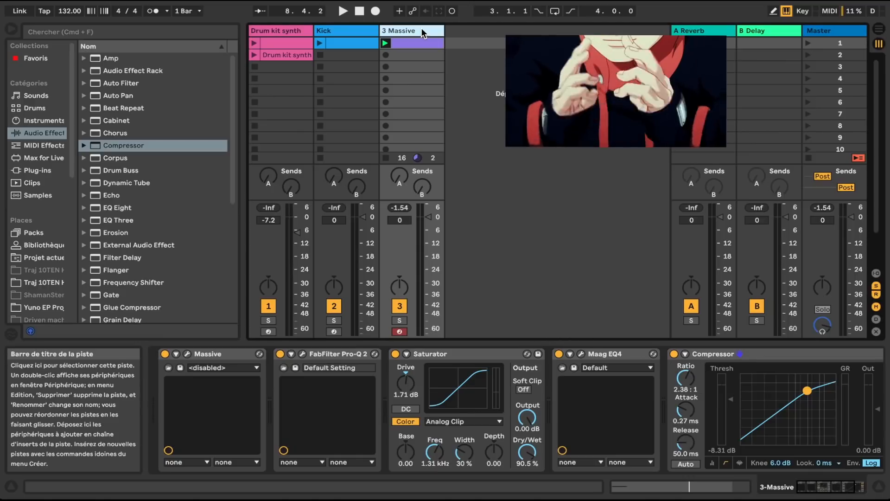
pyautogui.press('super+d')
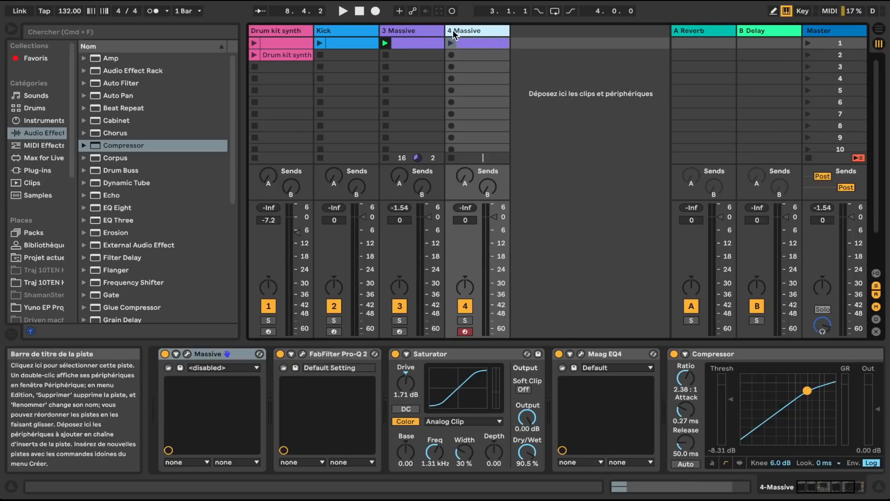
pyautogui.press('Left')
pyautogui.click(876, 319)
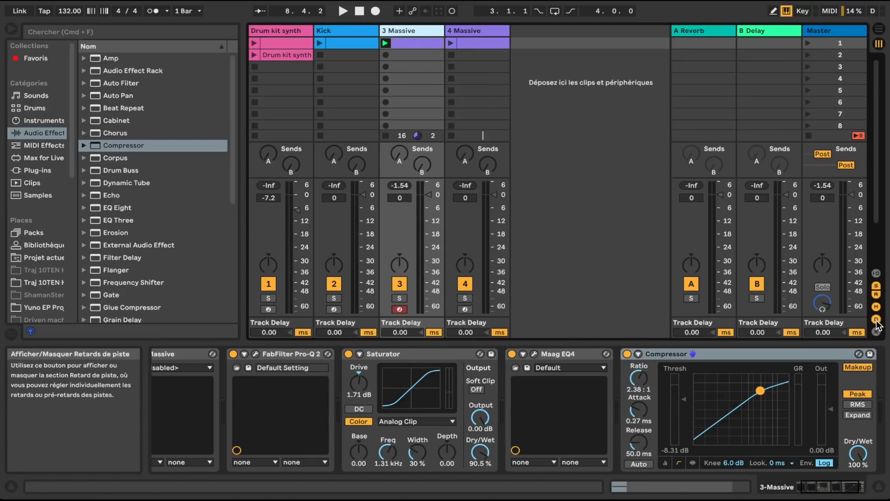
pyautogui.moveTo(462, 332); pyautogui.dragTo(462, 324)
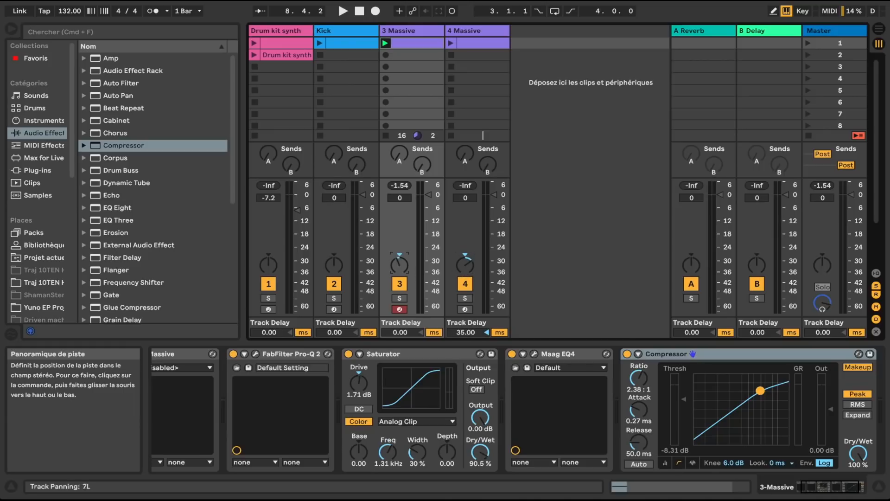
# Play both Massive tracks together and lower their volumes to -5.0 dB.
pyautogui.press('space')
pyautogui.click(451, 43)
pyautogui.press('space')
pyautogui.keyDown('shift'); pyautogui.click(465, 31); pyautogui.keyUp('shift')
pyautogui.moveTo(429, 196); pyautogui.dragTo(429, 205)
pyautogui.press('space')
pyautogui.press('Down')
pyautogui.press('space')
# Group the two Massive tracks and name the group "Groupe Clap".
pyautogui.click(410, 30)
pyautogui.keyDown('shift'); pyautogui.click(467, 31); pyautogui.keyUp('shift')
pyautogui.press('super+g')
pyautogui.click(399, 32)
pyautogui.press('super+r')
pyautogui.write('Groupe Clap')
pyautogui.click(607, 55)
# Search the plug-ins for "val" and add the Audio Units version of ValhallaRoom to Groupe Clap.
pyautogui.click(37, 170)
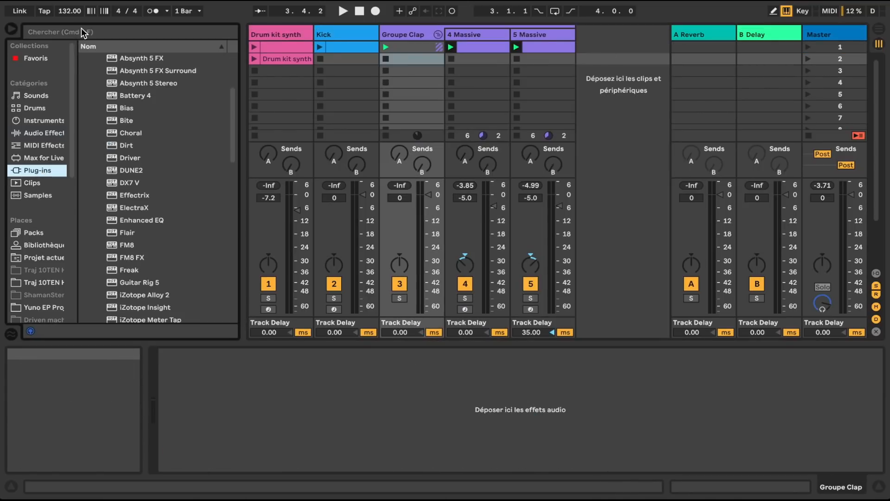
pyautogui.click(83, 32)
pyautogui.write('val')
pyautogui.click(84, 70)
pyautogui.click(84, 59)
pyautogui.click(93, 95)
pyautogui.doubleClick(134, 108)
# Set ValhallaRoom's mix to about 7.8 % and adjust its predelay and decay while the group plays.
pyautogui.press('space')
pyautogui.moveTo(204, 238); pyautogui.dragTo(206, 248)
pyautogui.click(258, 242)
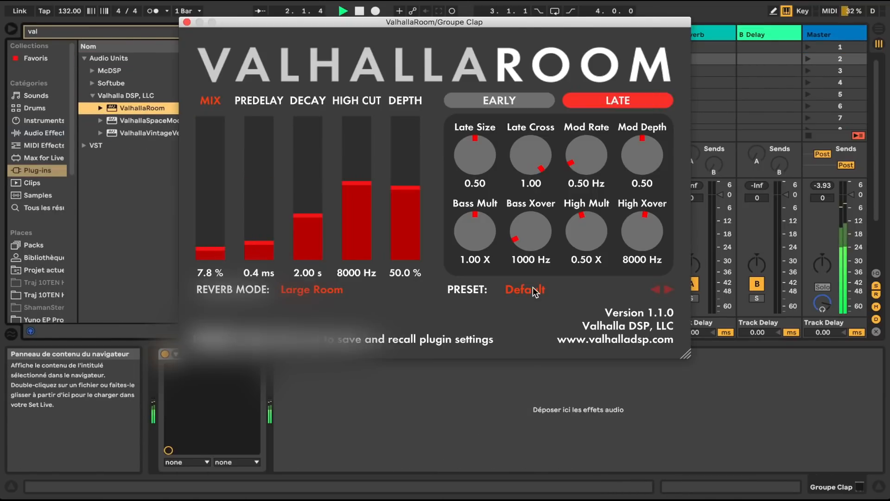
pyautogui.click(533, 288)
pyautogui.click(714, 362)
pyautogui.click(209, 248)
pyautogui.click(309, 233)
pyautogui.moveTo(257, 226); pyautogui.dragTo(257, 215)
pyautogui.click(308, 236)
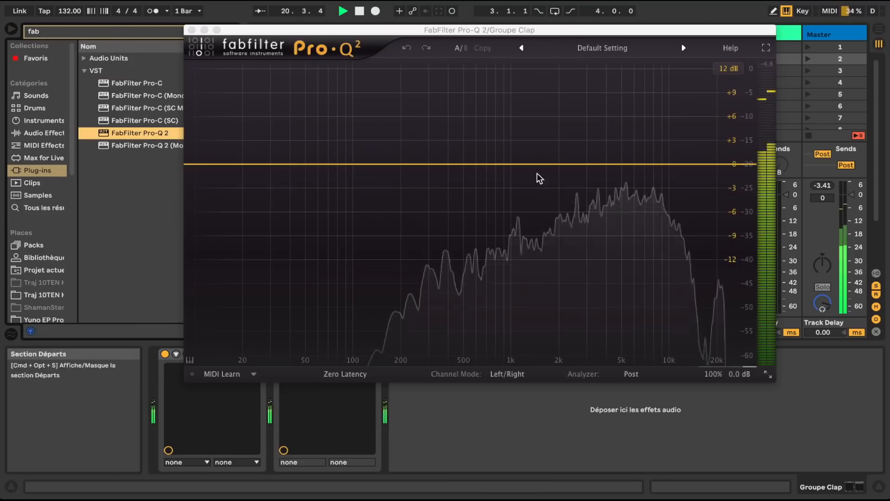
# Shape Groupe Clap's Pro-Q 2 curve with a low cut, small low-mid boosts, a 1 dB dip near 7.9 kHz and a narrow cut around 20 kHz.
pyautogui.click(605, 175)
pyautogui.moveTo(643, 317); pyautogui.dragTo(643, 297)
pyautogui.moveTo(716, 186)
pyautogui.mouseDown()
pyautogui.moveTo(719, 215)
pyautogui.moveTo(715, 193)
pyautogui.mouseUp()
pyautogui.moveTo(197, 164); pyautogui.dragTo(378, 165)
pyautogui.moveTo(440, 164); pyautogui.dragTo(487, 153)
pyautogui.moveTo(603, 169); pyautogui.dragTo(654, 174)
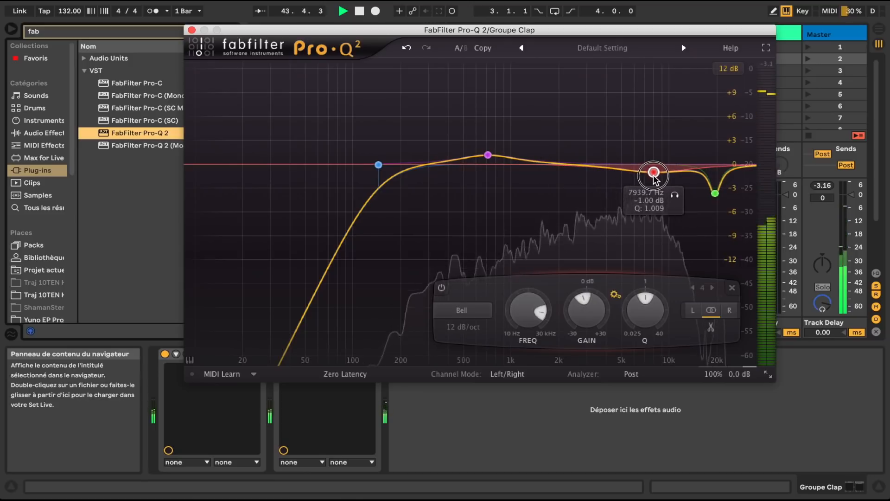
pyautogui.moveTo(423, 164); pyautogui.dragTo(422, 154)
pyautogui.moveTo(595, 164); pyautogui.dragTo(594, 167)
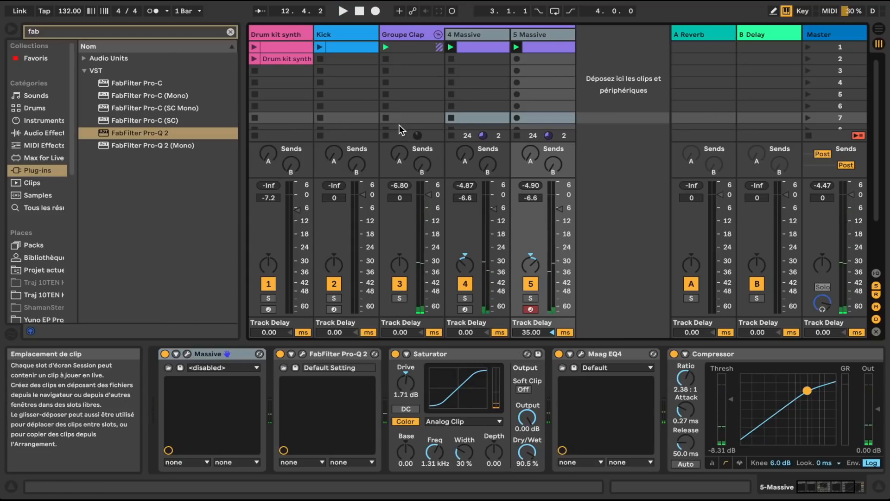
# Insert a new audio track after Groupe Clap and name it "Record".
pyautogui.click(416, 35)
pyautogui.click(603, 75)
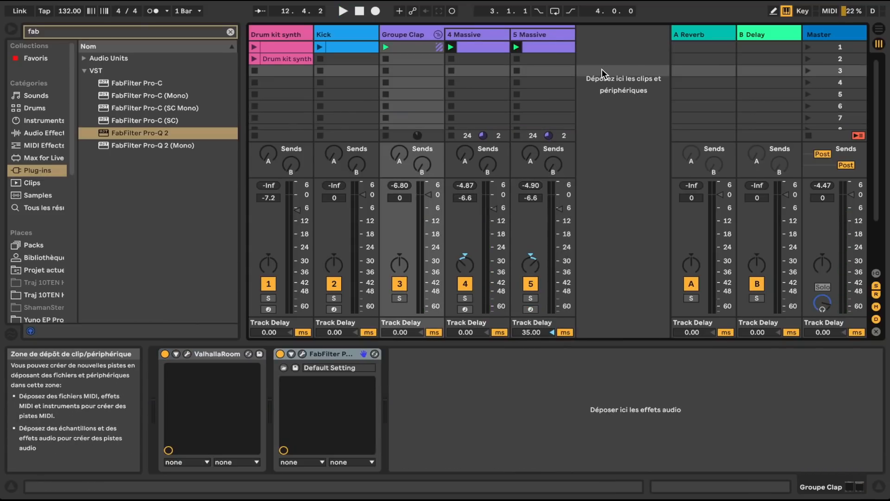
pyautogui.hotkey('ctrl', 't')
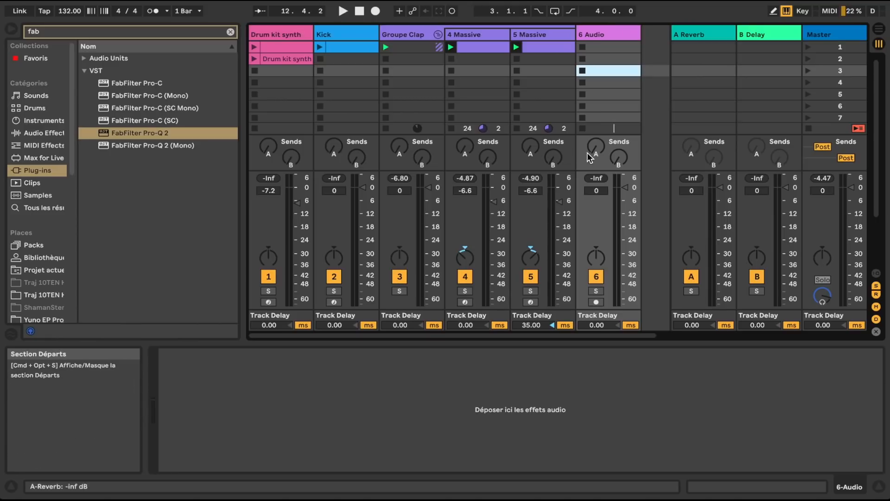
pyautogui.hotkey('ctrl', 'r')
pyautogui.write('Reco')
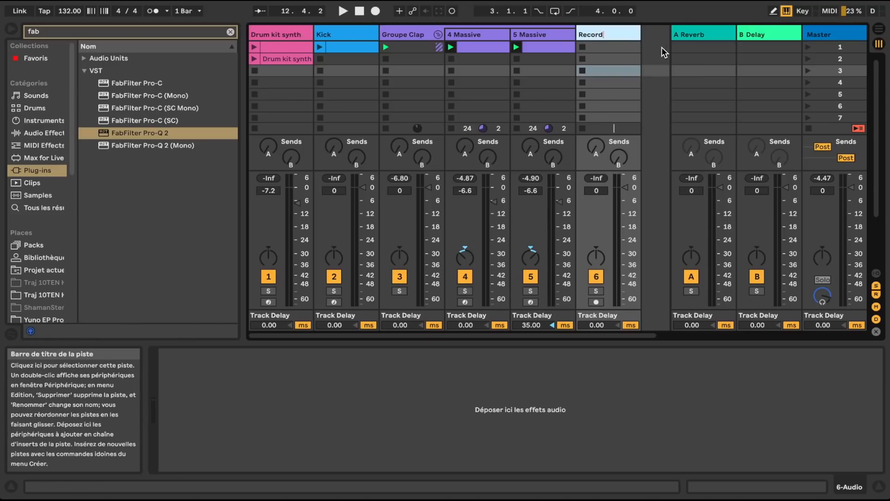
pyautogui.press('Return')
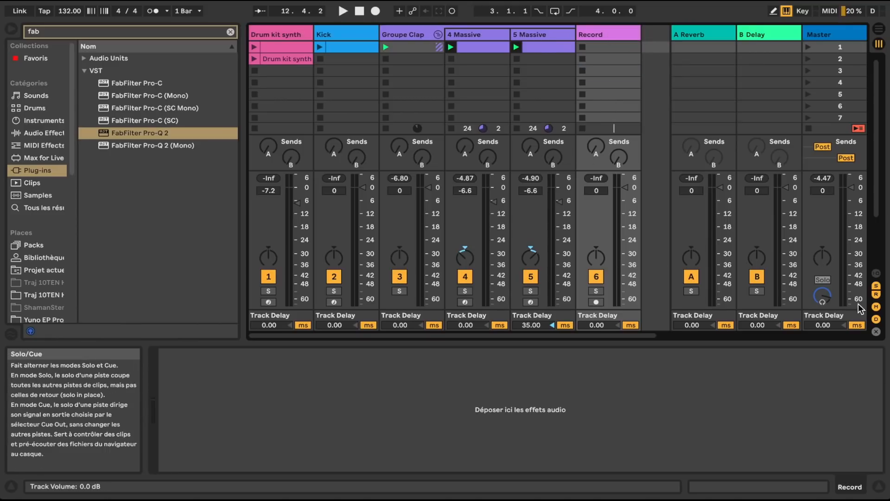
# Hide the track delays, show the routing section and set the Record track's audio input to Groupe Clap.
pyautogui.click(876, 319)
pyautogui.click(876, 273)
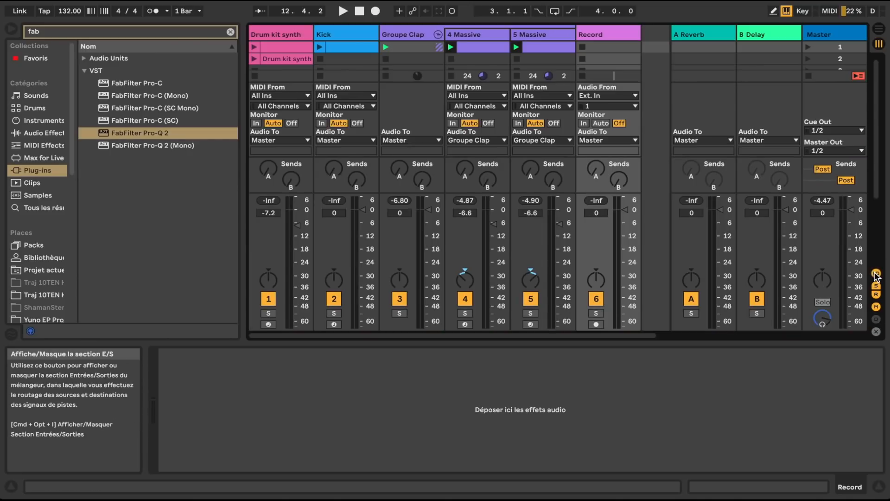
pyautogui.click(628, 97)
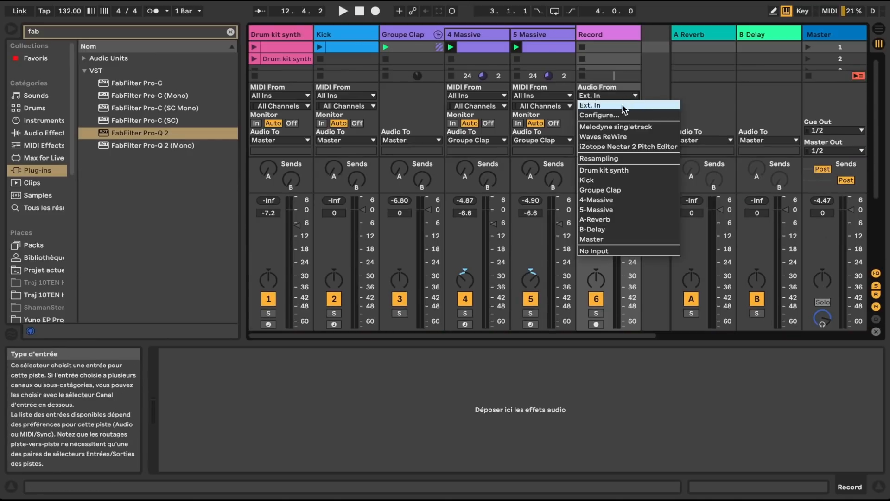
pyautogui.click(598, 191)
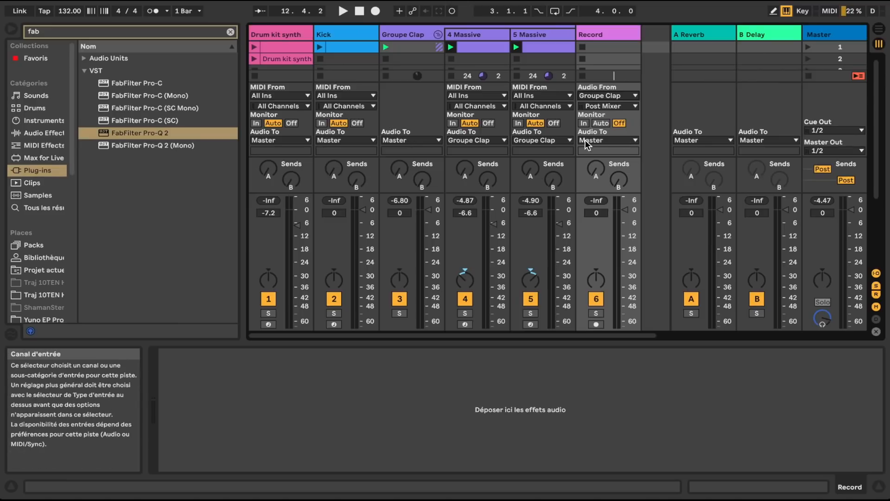
# Arm the Record track and record the clap group into its first clip slot, then stop playback.
pyautogui.click(596, 324)
pyautogui.click(582, 47)
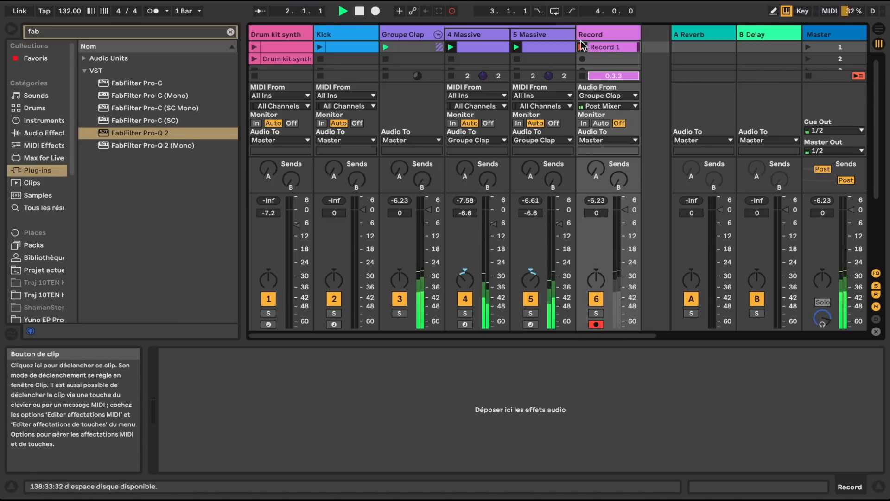
pyautogui.press('space')
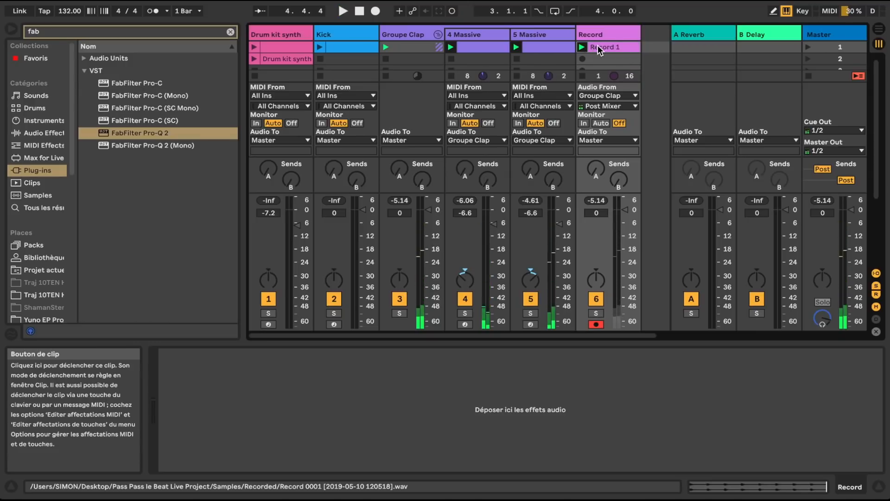
# Load the recorded clip onto the drum rack pad between C#1 and D#1 as Clap and trim its sample to the first hit.
pyautogui.click(593, 47)
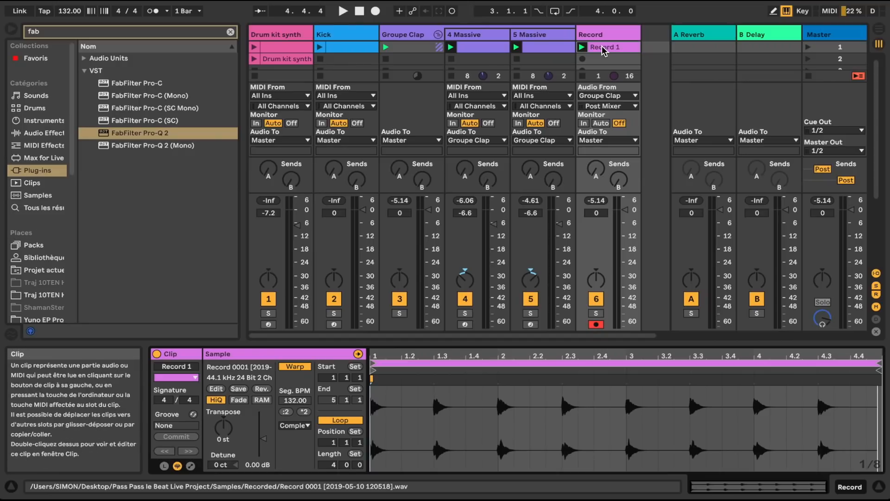
pyautogui.click(295, 35)
pyautogui.moveTo(613, 49); pyautogui.dragTo(274, 450)
pyautogui.moveTo(826, 367)
pyautogui.mouseDown()
pyautogui.moveTo(454, 355)
pyautogui.moveTo(439, 407)
pyautogui.mouseUp()
pyautogui.click(283, 463)
# Play the drum kit clip, shorten the Clap sample, and raise its gain to 1.5 dB and the track volume to -0.6 dB.
pyautogui.hotkey('shift', 'Tab')
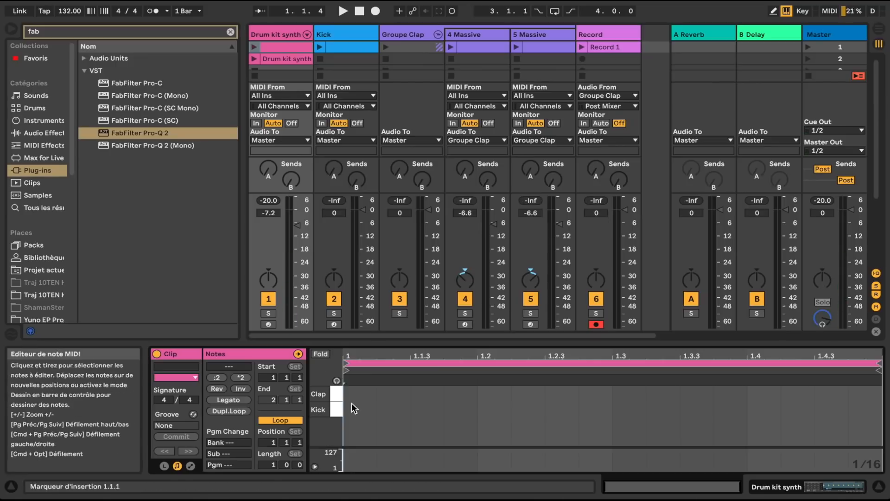
pyautogui.press('space')
pyautogui.hotkey('shift', 'Tab')
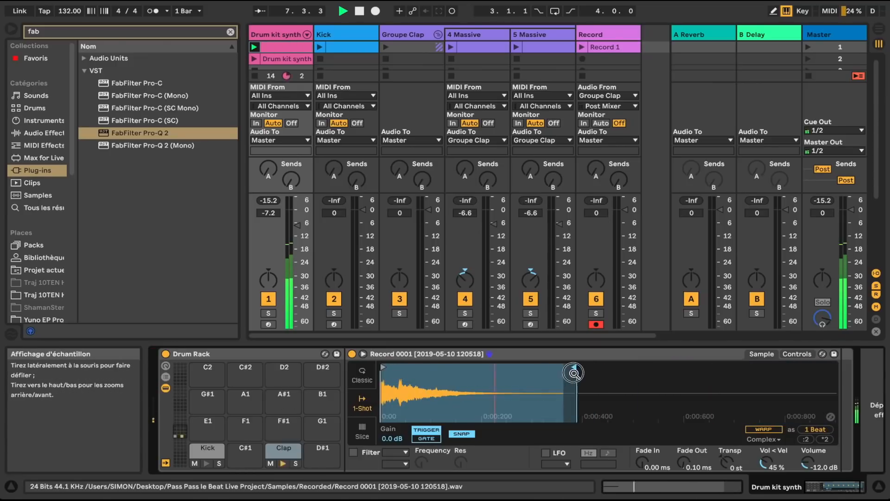
pyautogui.moveTo(574, 369); pyautogui.dragTo(558, 368)
pyautogui.moveTo(684, 463); pyautogui.dragTo(683, 452)
pyautogui.moveTo(393, 439); pyautogui.dragTo(392, 432)
pyautogui.moveTo(297, 225); pyautogui.dragTo(297, 216)
# Trim the Clap sample's end further and set its fade out to 369 ms.
pyautogui.click(294, 48)
pyautogui.hotkey('shift', 'Tab')
pyautogui.moveTo(555, 367); pyautogui.dragTo(539, 367)
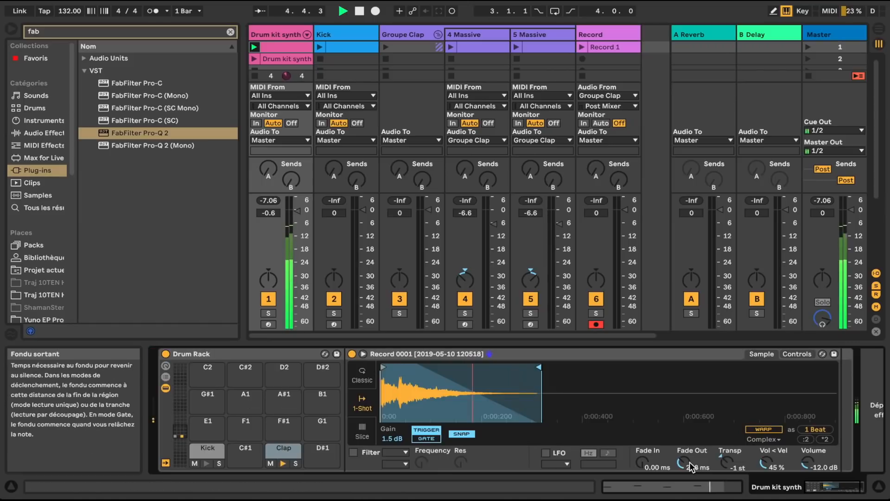
pyautogui.moveTo(692, 466); pyautogui.dragTo(690, 467)
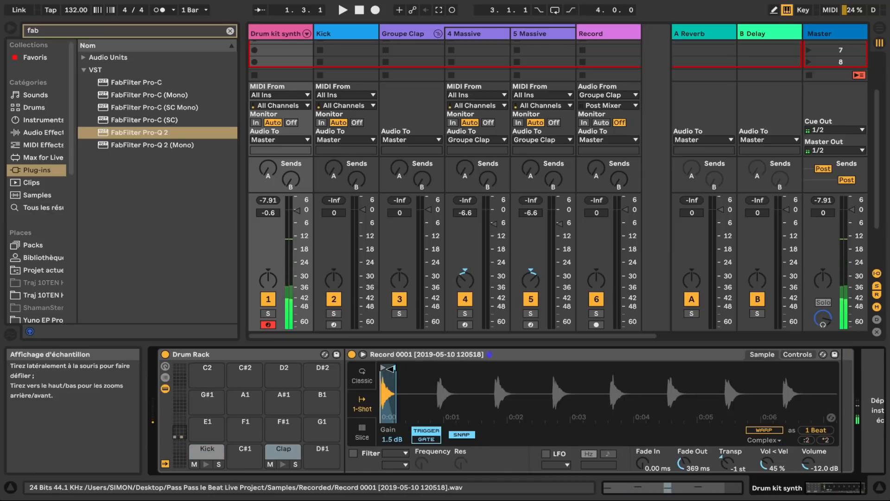
# Fold the Groupe Clap group and insert a new MIDI track right after Kick.
pyautogui.click(438, 34)
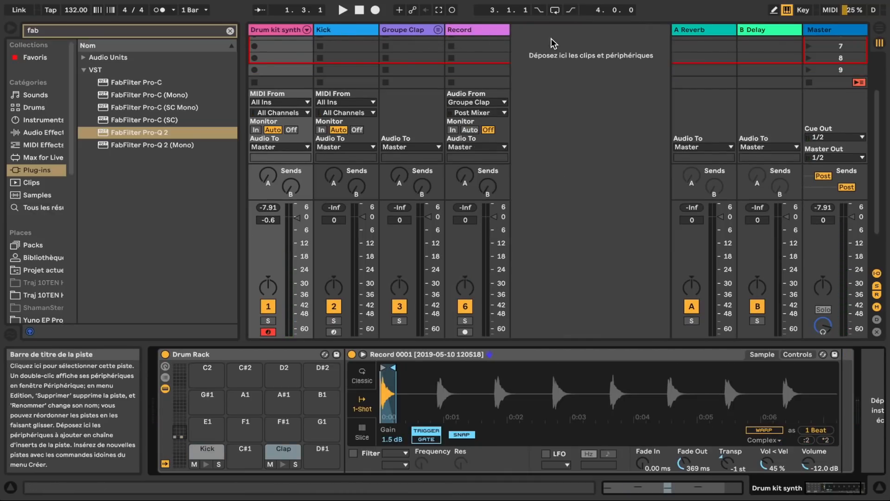
pyautogui.press('super+shift+t')
pyautogui.moveTo(344, 30); pyautogui.dragTo(432, 30)
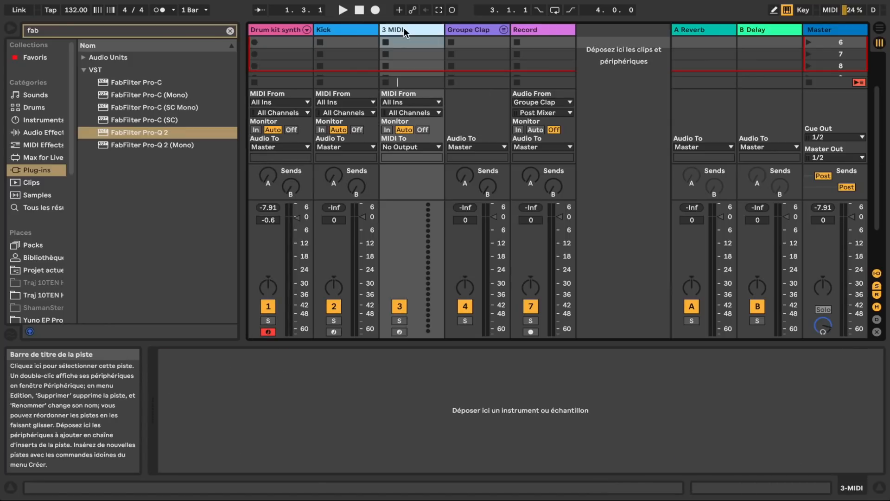
# Look up "massive" in the plug-ins and create a playing MIDI clip with a lengthened C3 note and a 0.2.0 loop.
pyautogui.press('super+f')
pyautogui.write('massive')
pyautogui.press('super+shift+m')
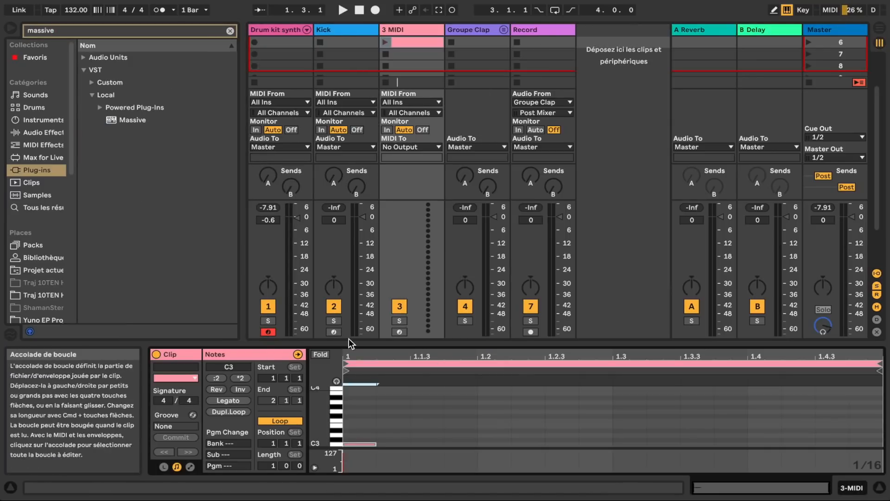
pyautogui.moveTo(286, 465)
pyautogui.mouseDown()
pyautogui.moveTo(286, 478)
pyautogui.moveTo(286, 461)
pyautogui.mouseUp()
pyautogui.click(385, 42)
pyautogui.moveTo(401, 444); pyautogui.dragTo(520, 431)
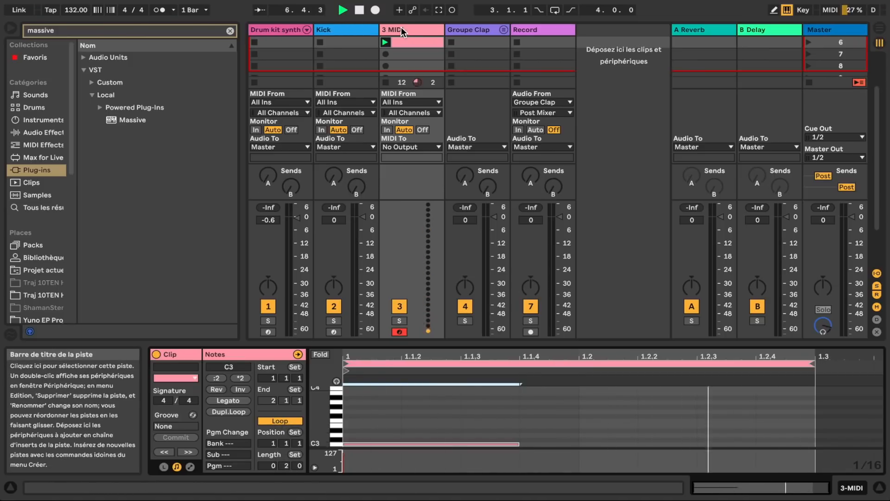
# Load Massive on the new MIDI track and set oscillator 1's wavetable to Sin-Square.
pyautogui.doubleClick(139, 120)
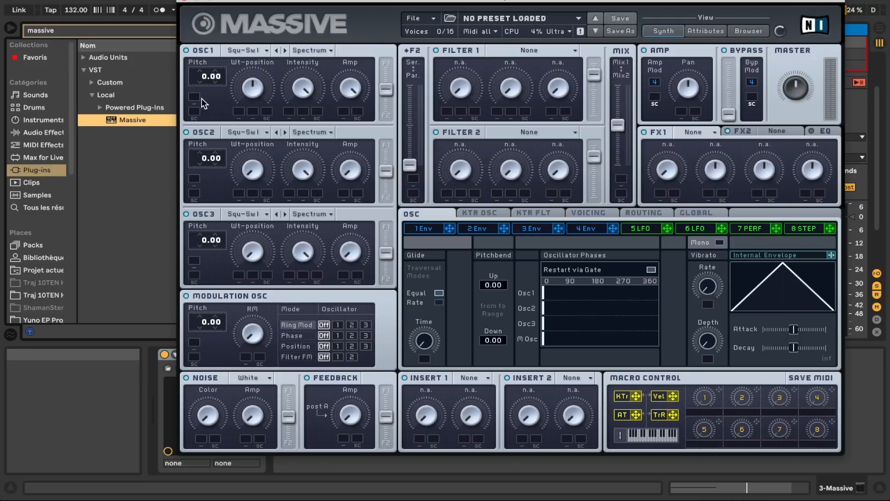
pyautogui.click(249, 51)
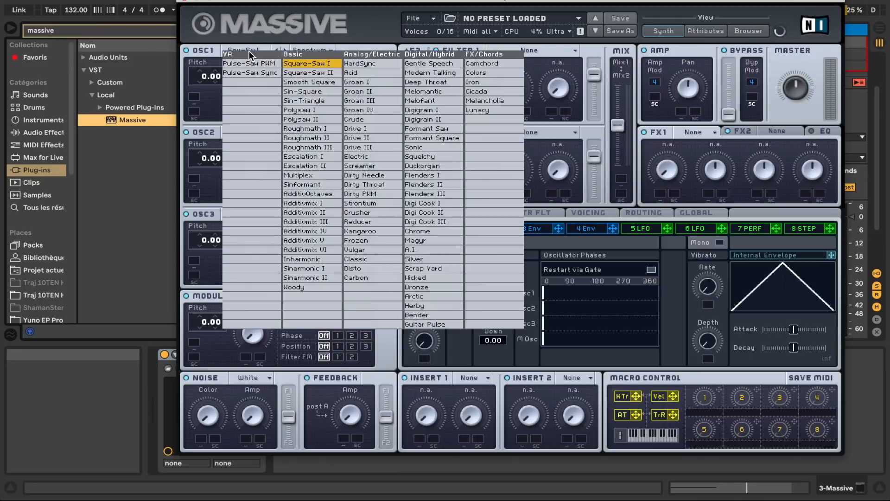
pyautogui.click(309, 93)
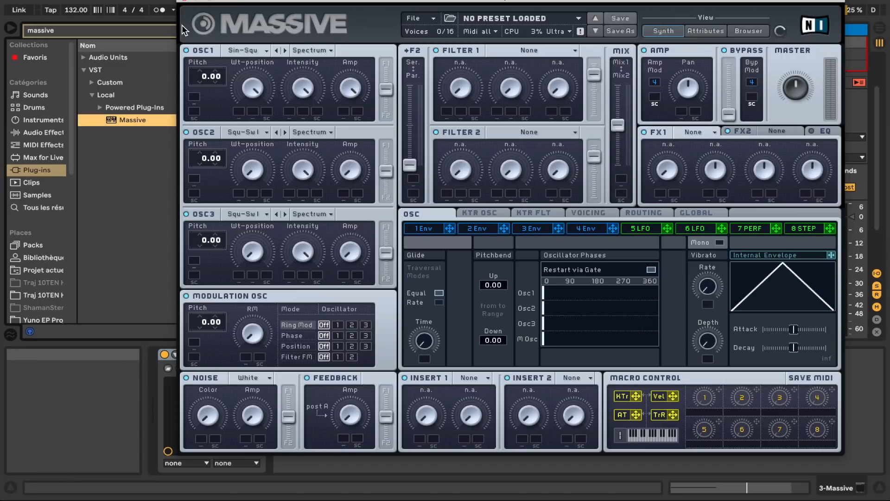
# Set oscillator 1's pitch to -12.00 and switch oscillator 2 to the Sin-Triangle wavetable at pitch -12.00.
pyautogui.moveTo(207, 79)
pyautogui.mouseDown()
pyautogui.moveTo(206, 105)
pyautogui.moveTo(204, 91)
pyautogui.mouseUp()
pyautogui.click(246, 132)
pyautogui.click(300, 179)
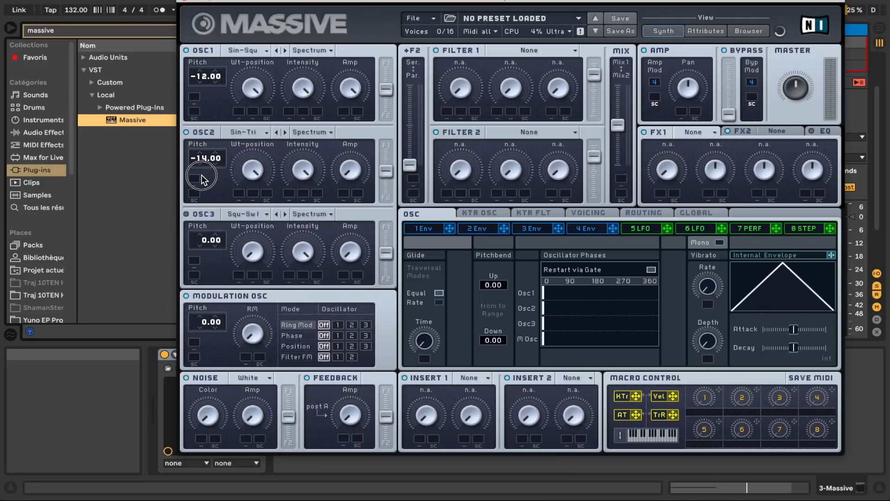
# Assign envelope 2 to the amps of oscillators 1 and 2, and shape it with a shorter attack and a low decay level.
pyautogui.click(474, 228)
pyautogui.moveTo(504, 228); pyautogui.dragTo(343, 111)
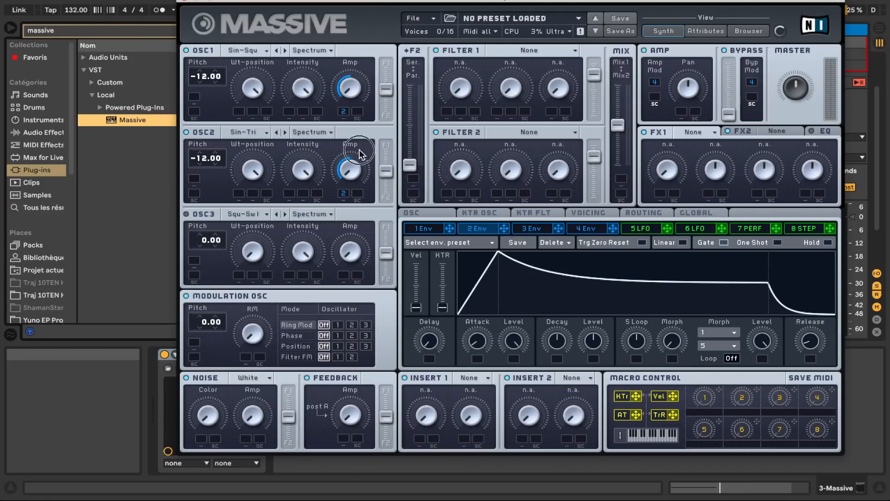
pyautogui.moveTo(477, 341); pyautogui.dragTo(477, 352)
pyautogui.moveTo(557, 343); pyautogui.dragTo(556, 340)
pyautogui.moveTo(592, 342); pyautogui.dragTo(590, 383)
pyautogui.moveTo(807, 342); pyautogui.dragTo(809, 337)
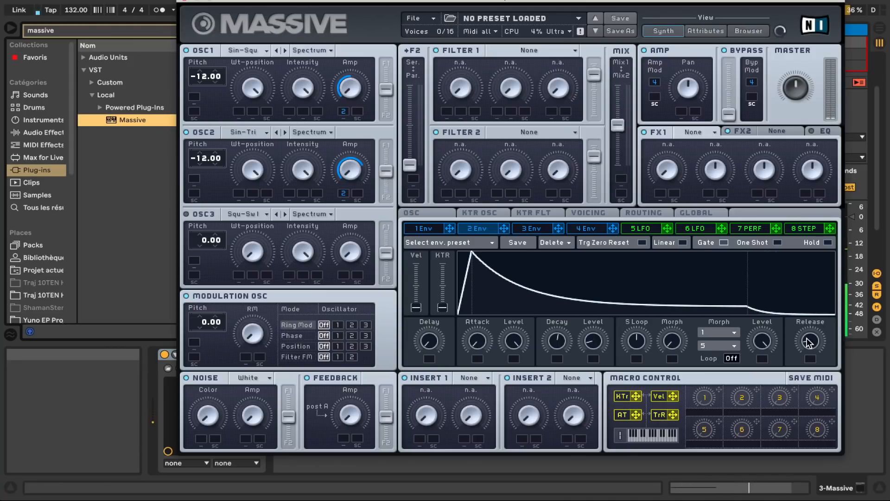
# Assign envelope 1 to the noise amp, raise its modulation amount, and lower the envelope's decay level.
pyautogui.click(441, 228)
pyautogui.click(247, 439)
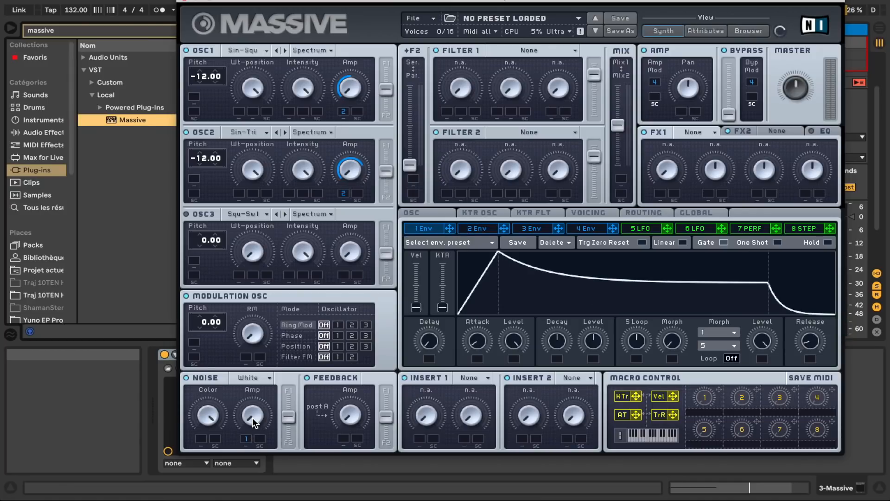
pyautogui.moveTo(246, 437); pyautogui.dragTo(261, 374)
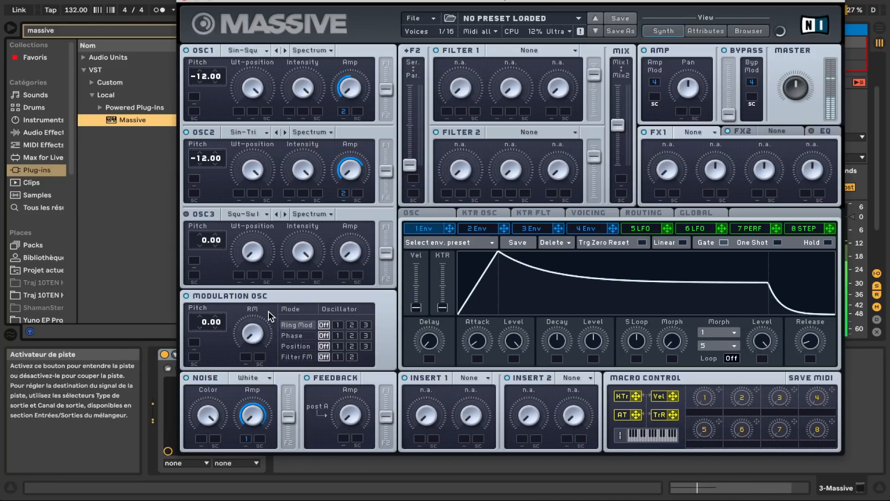
pyautogui.moveTo(592, 342); pyautogui.dragTo(591, 350)
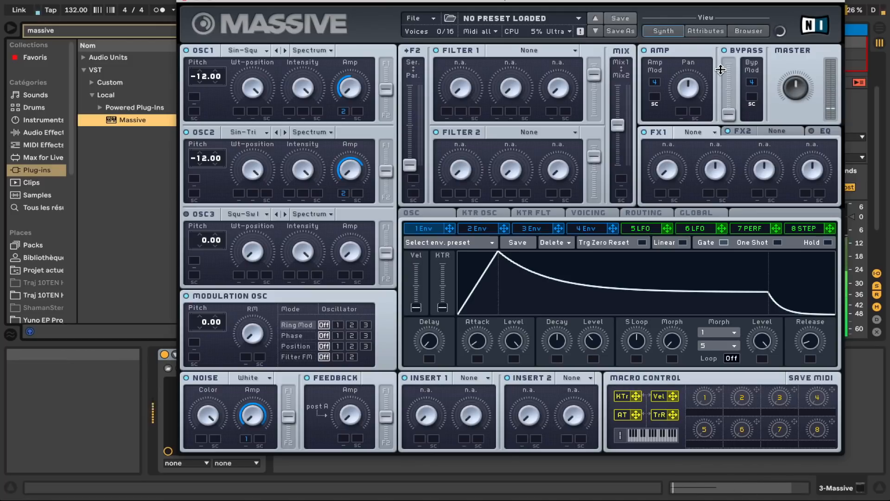
# Shorten envelope 4's attack and decay, and raise the feedback amp to about half.
pyautogui.click(581, 229)
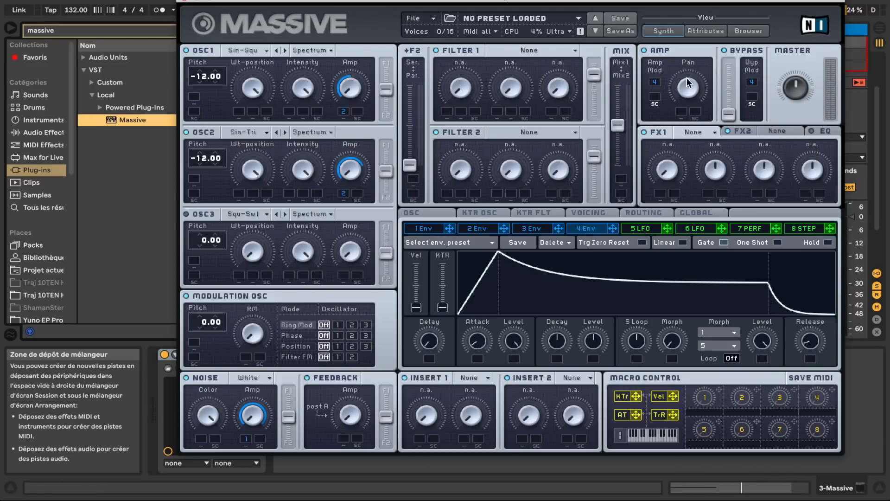
pyautogui.moveTo(477, 343); pyautogui.dragTo(476, 365)
pyautogui.moveTo(556, 344)
pyautogui.mouseDown()
pyautogui.moveTo(552, 353)
pyautogui.moveTo(591, 347)
pyautogui.moveTo(553, 345)
pyautogui.mouseUp()
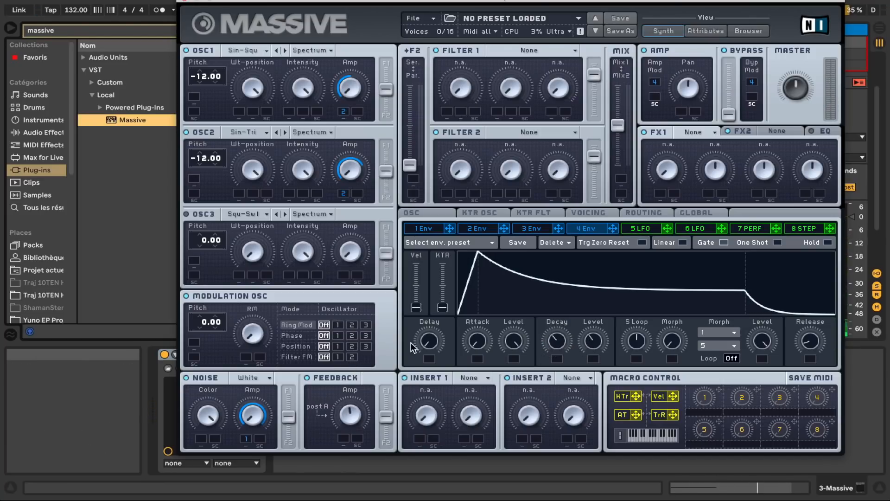
# Set Insert 1 to Sample & Hold and FX1 to Reverb.
pyautogui.click(477, 377)
pyautogui.click(480, 395)
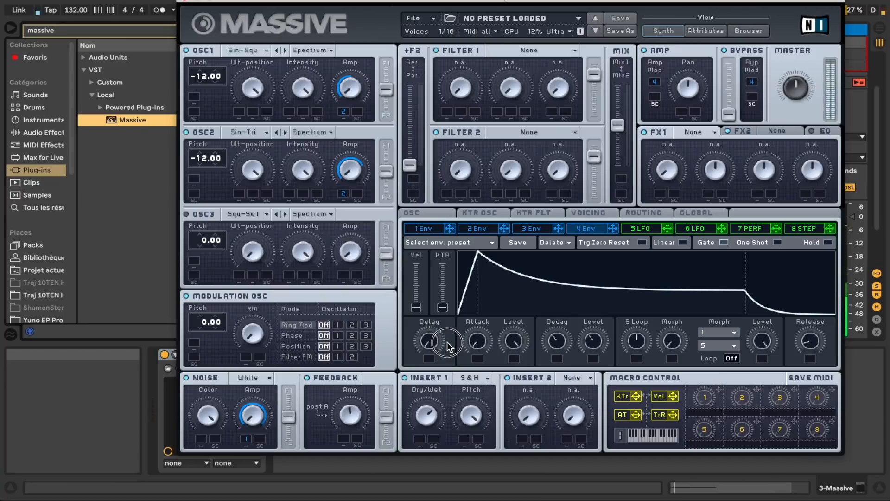
pyautogui.click(696, 132)
pyautogui.click(688, 140)
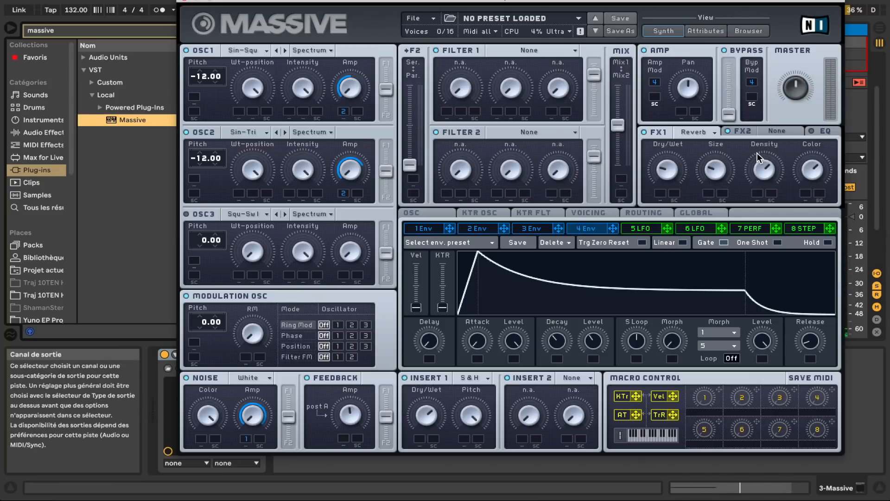
# Cut the low shelf slightly and boost the high shelf slightly in Massive's EQ.
pyautogui.click(810, 132)
pyautogui.moveTo(669, 173); pyautogui.dragTo(669, 183)
pyautogui.moveTo(812, 173); pyautogui.dragTo(783, 156)
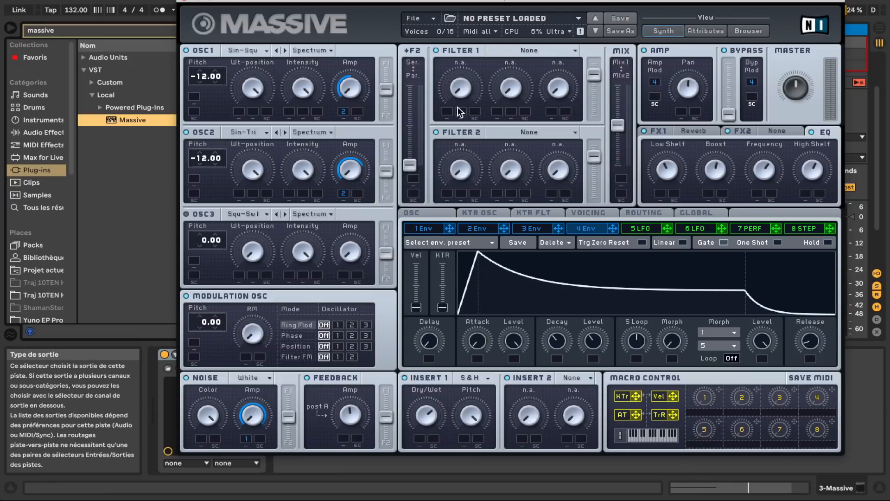
# Close Massive's window and rename its track "snare ressonnance".
pyautogui.click(184, 1)
pyautogui.click(413, 30)
pyautogui.write('snare')
pyautogui.write('ressonnance')
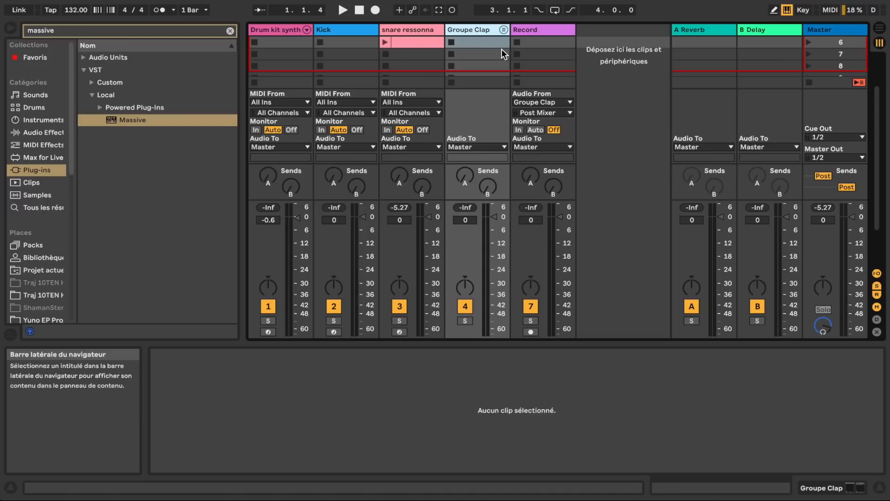
# Insert a MIDI track between snare ressonnance and Groupe Clap, and rename it "Snare Top".
pyautogui.rightClick(602, 38)
pyautogui.click(620, 56)
pyautogui.moveTo(606, 30); pyautogui.dragTo(446, 29)
pyautogui.rightClick(467, 30)
pyautogui.click(487, 85)
pyautogui.write('Snare Top')
pyautogui.press('Return')
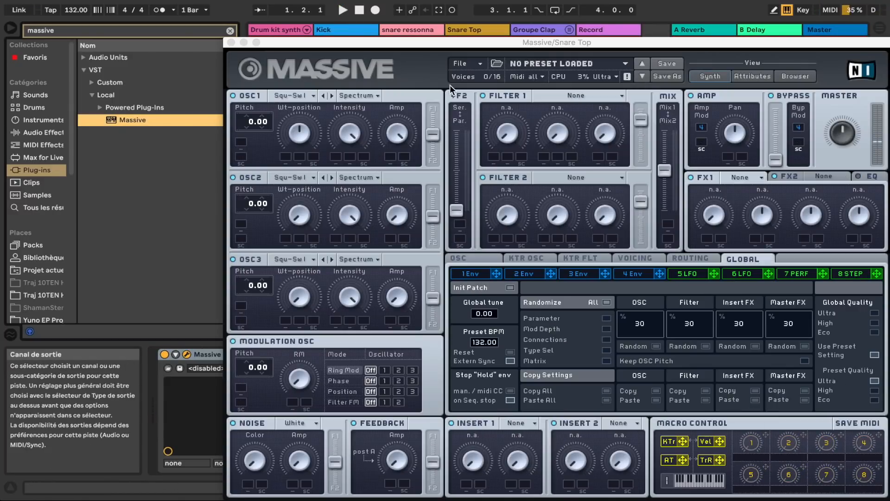
# Start a new sound in Snare Top's Massive and shorten the vibrato's internal envelope decay to about the middle.
pyautogui.click(463, 64)
pyautogui.click(469, 63)
pyautogui.click(595, 271)
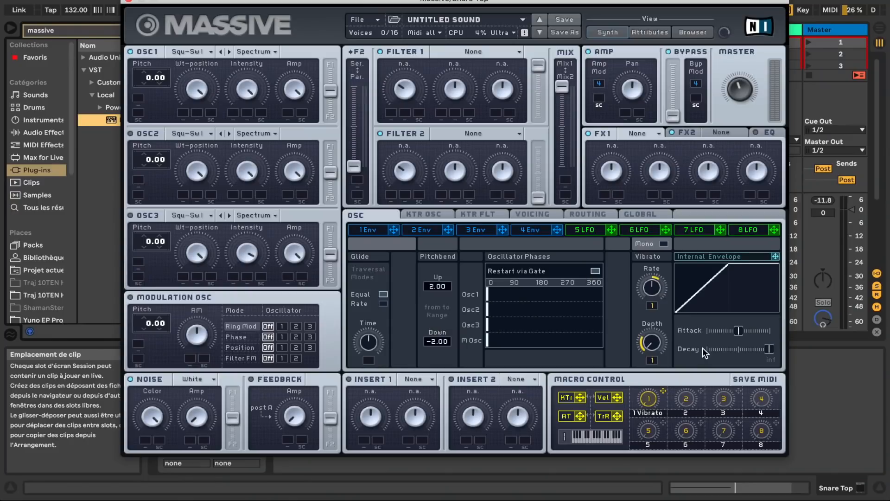
pyautogui.moveTo(763, 352); pyautogui.dragTo(727, 351)
# Set oscillator 1 to the Sin-Square wavetable at pitch -24.00, with its wavetable position and amp at minimum.
pyautogui.click(185, 54)
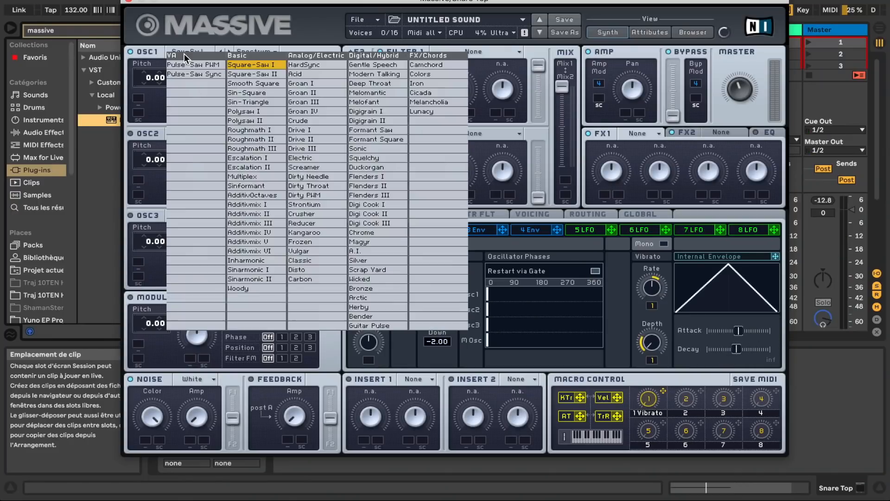
pyautogui.click(240, 93)
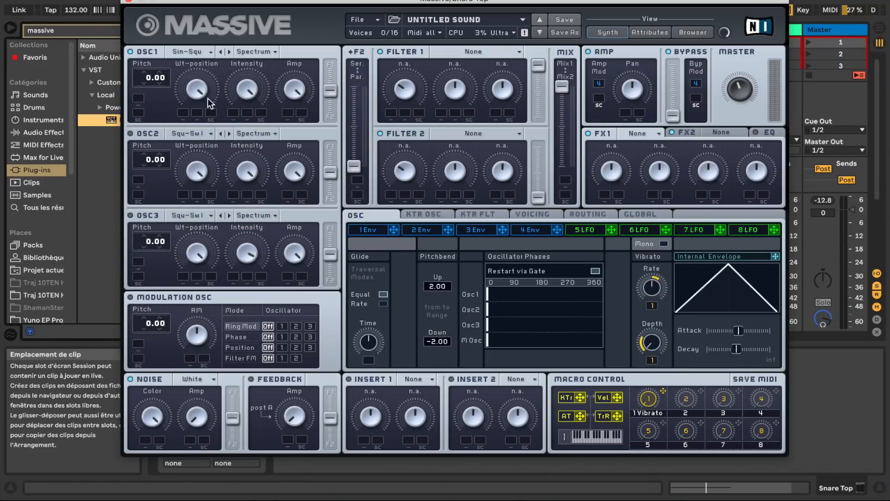
pyautogui.moveTo(150, 79); pyautogui.dragTo(145, 112)
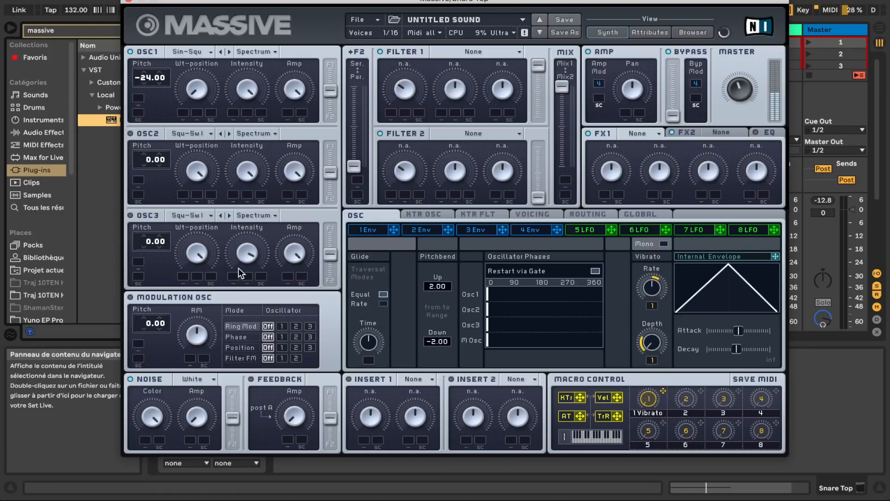
pyautogui.click(289, 99)
pyautogui.click(254, 324)
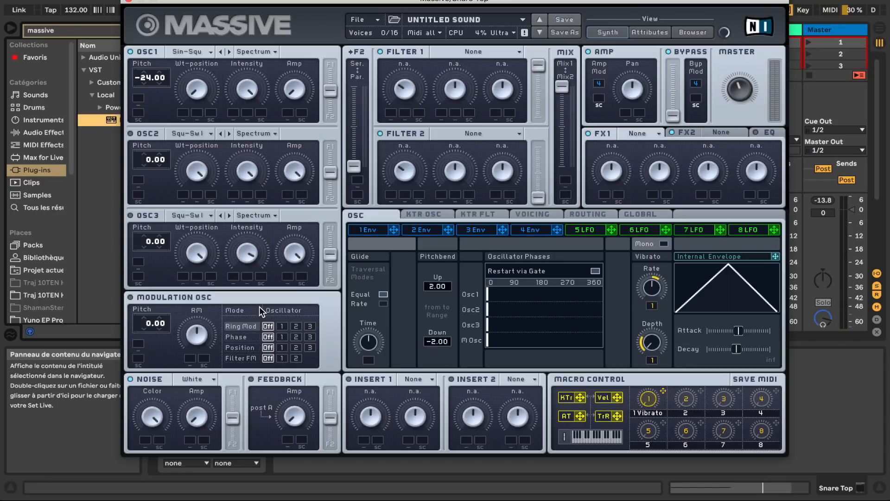
# Turn modulator 7 into a Performer whose upper sequence has only step 1 active, and assign it to the oscillator 1 and noise amps.
pyautogui.click(697, 232)
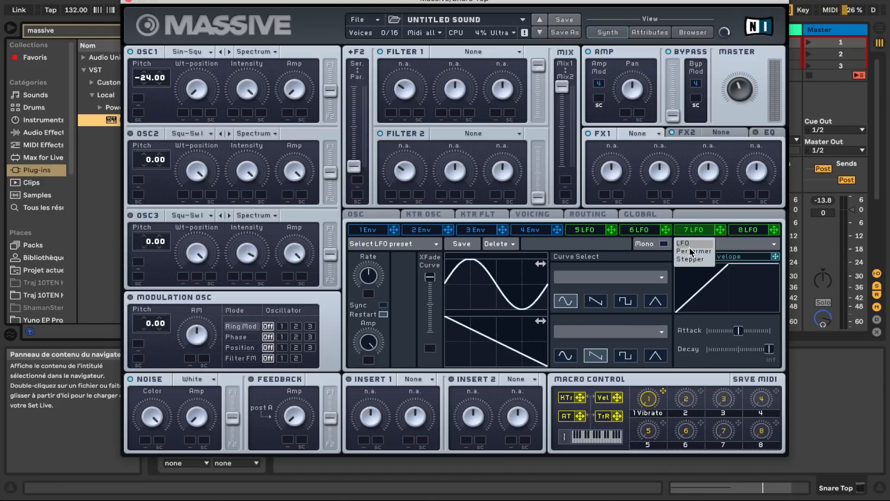
pyautogui.click(691, 252)
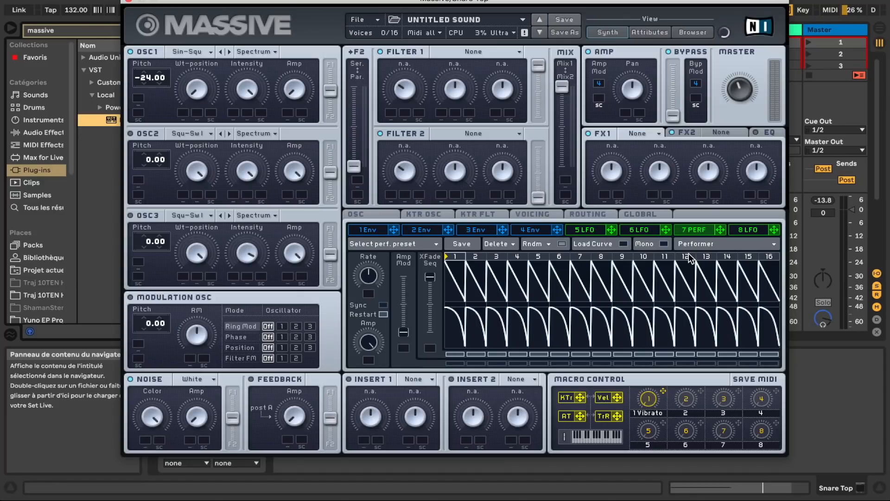
pyautogui.moveTo(472, 305); pyautogui.dragTo(770, 308)
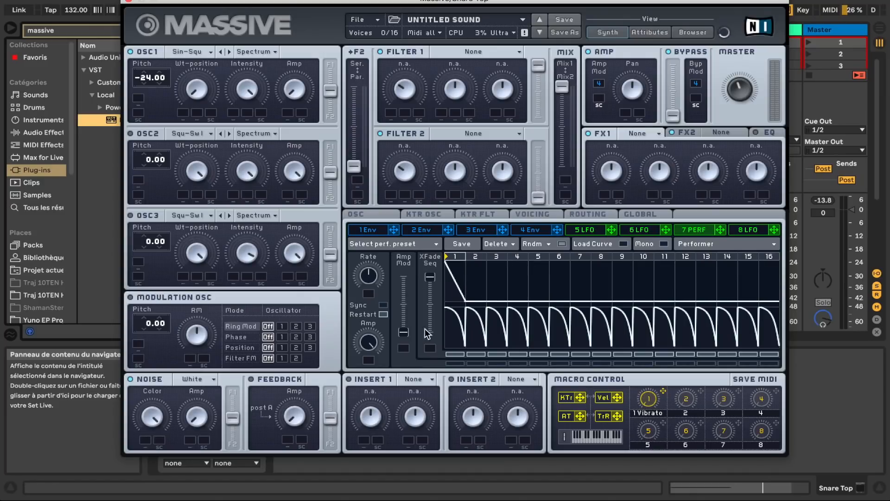
pyautogui.moveTo(503, 96); pyautogui.dragTo(301, 68)
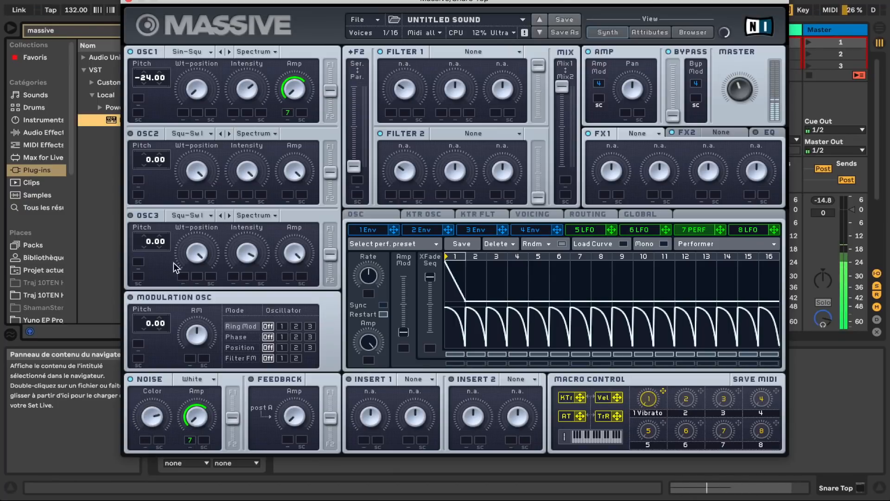
pyautogui.moveTo(286, 109); pyautogui.dragTo(286, 111)
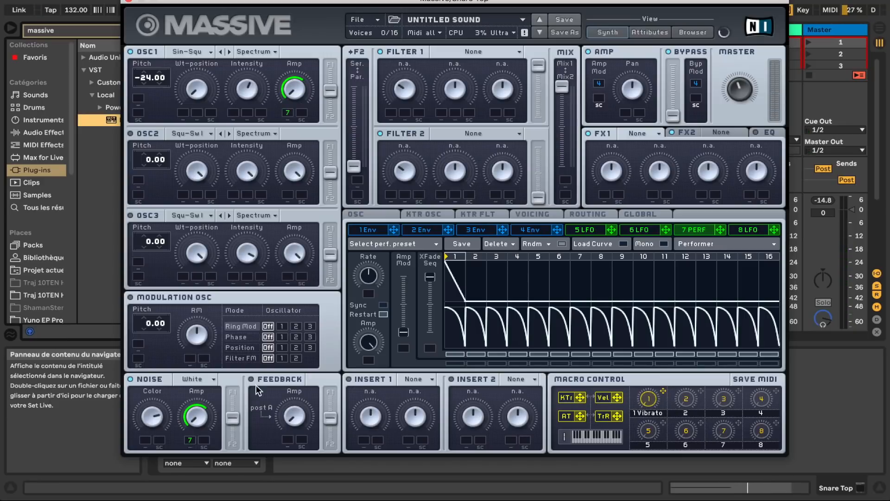
# Set Insert 1 to Bitcrusher, and shape envelope 4's attack, decay and release with the decay level at minimum.
pyautogui.click(413, 379)
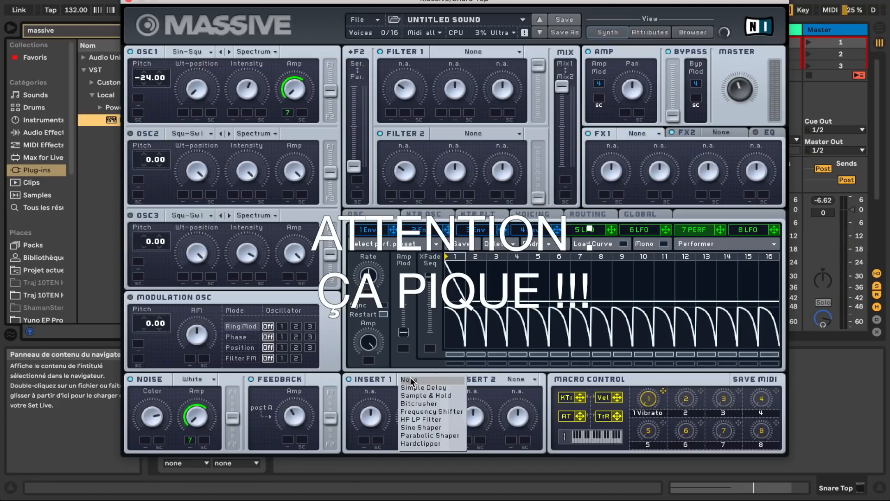
pyautogui.click(415, 387)
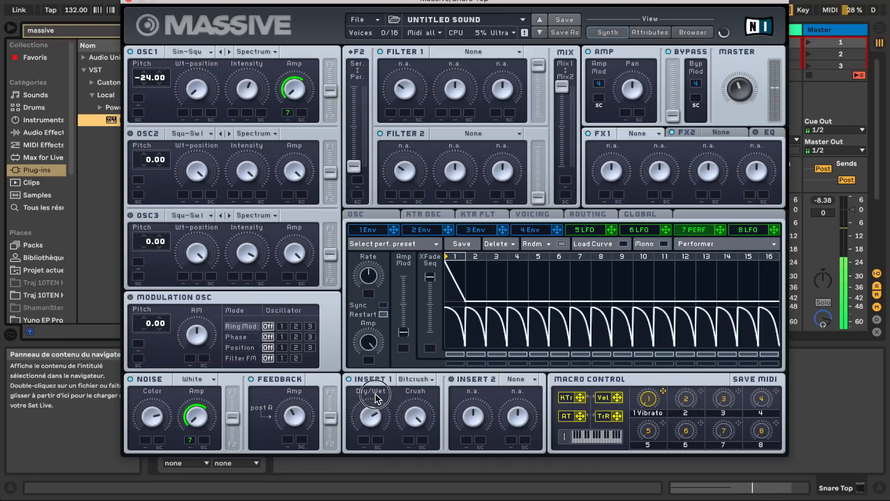
pyautogui.click(530, 230)
pyautogui.moveTo(422, 342); pyautogui.dragTo(423, 375)
pyautogui.moveTo(537, 343); pyautogui.dragTo(502, 453)
pyautogui.moveTo(500, 344); pyautogui.dragTo(497, 353)
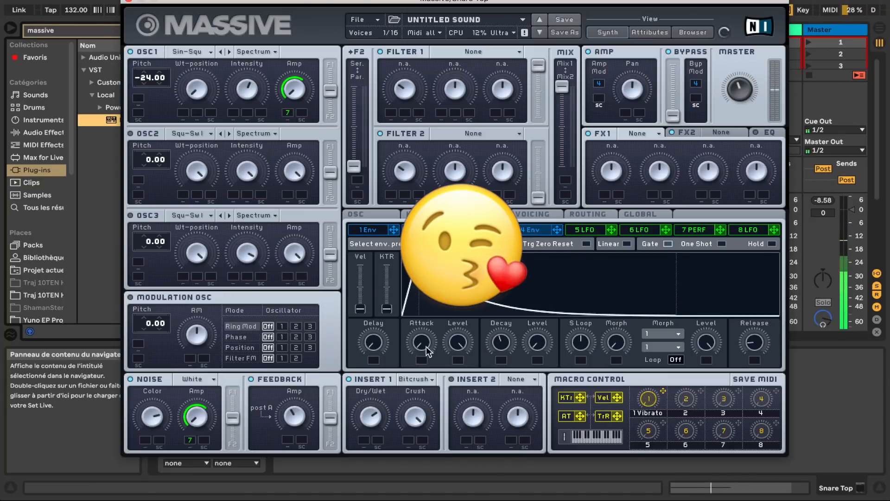
pyautogui.moveTo(426, 351); pyautogui.dragTo(422, 342)
pyautogui.moveTo(501, 347); pyautogui.dragTo(501, 352)
pyautogui.moveTo(754, 342); pyautogui.dragTo(754, 347)
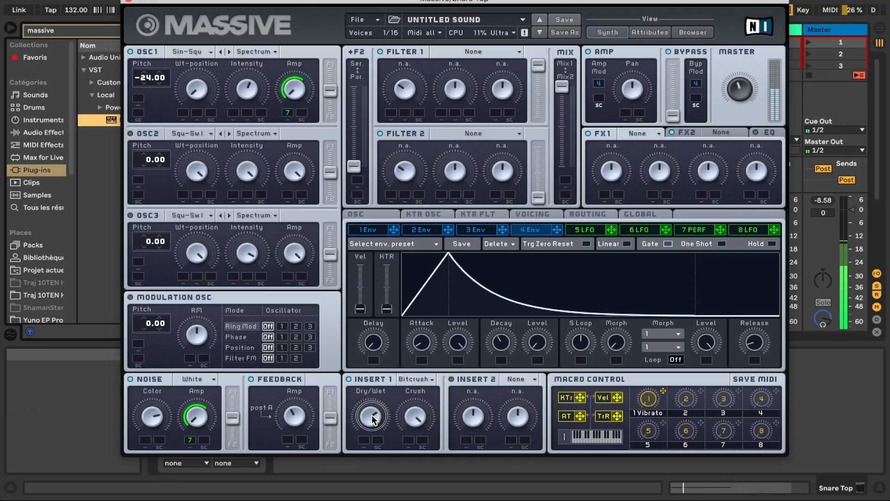
pyautogui.moveTo(287, 115); pyautogui.dragTo(287, 113)
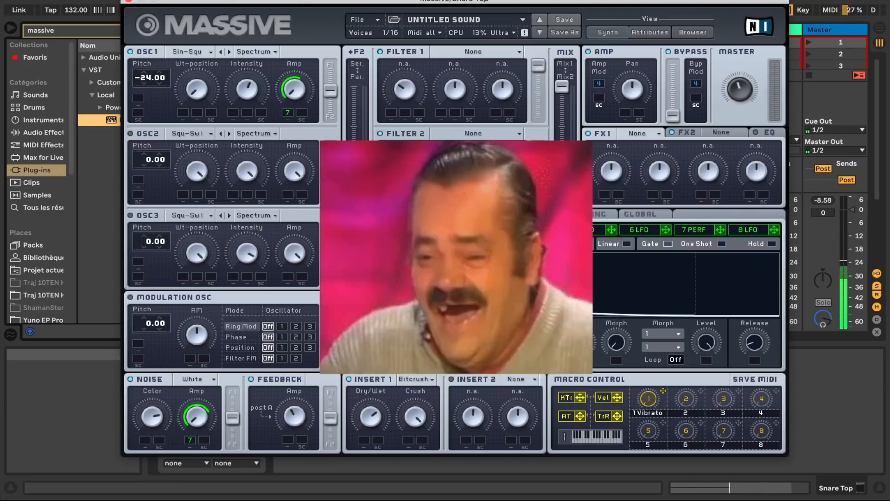
# Add a Reverb with a low dry/wet to FX1, adjust the EQ to cut lows and boost highs, and close Massive's window.
pyautogui.click(644, 133)
pyautogui.click(627, 171)
pyautogui.moveTo(611, 172); pyautogui.dragTo(594, 224)
pyautogui.click(651, 183)
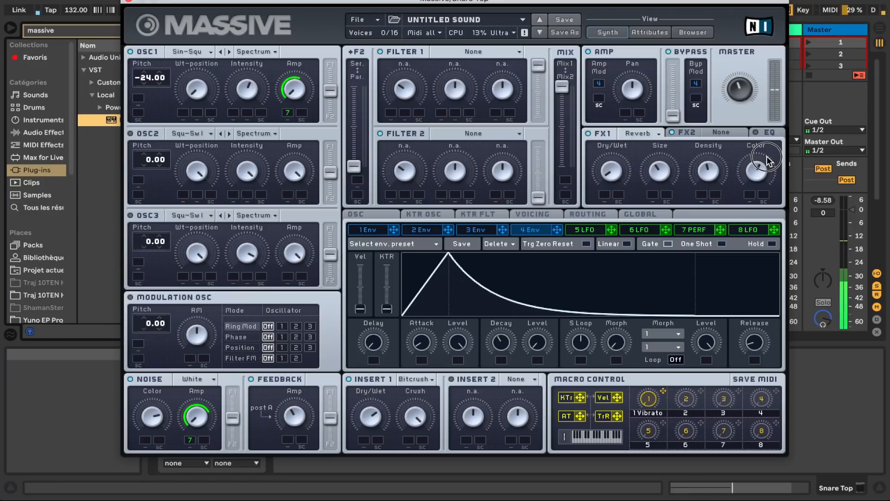
pyautogui.click(768, 132)
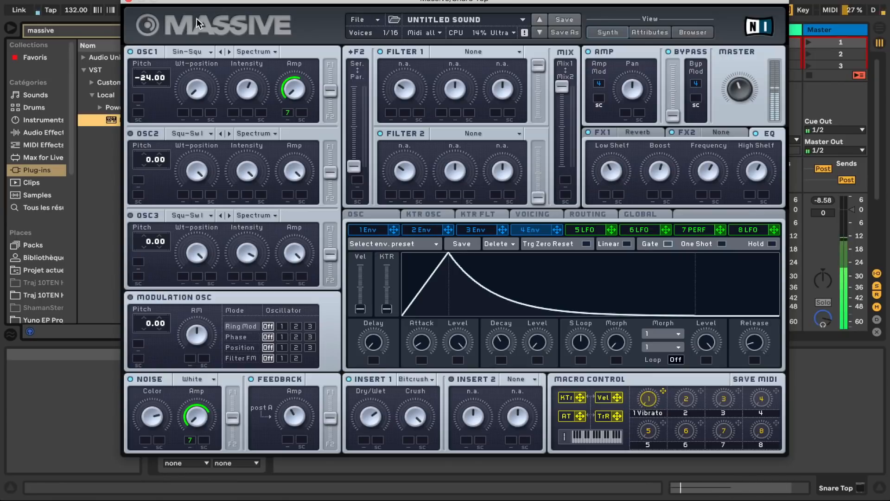
pyautogui.click(695, 229)
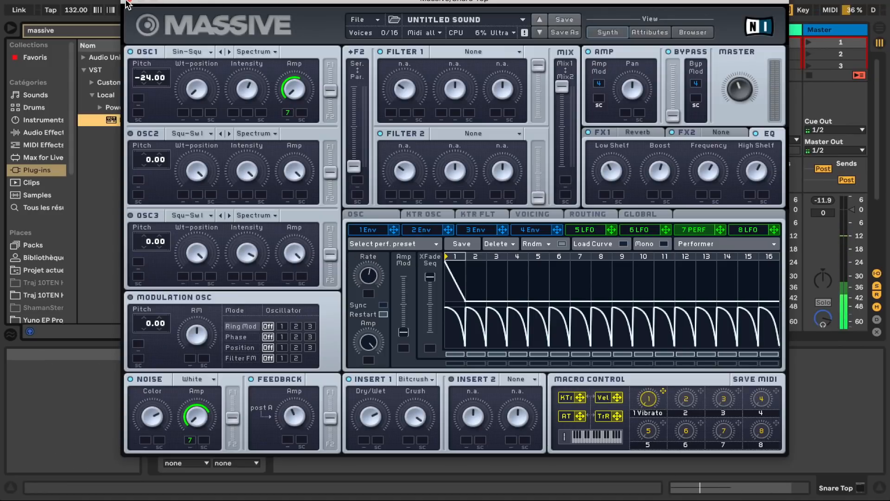
pyautogui.click(129, 3)
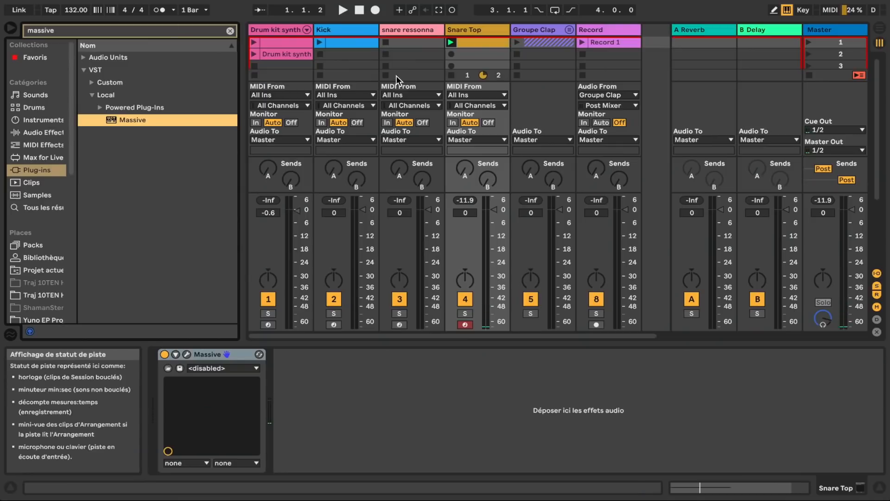
# Play the snare clips and lower the snare ressonnance track's volume to -17.0 dB.
pyautogui.click(407, 29)
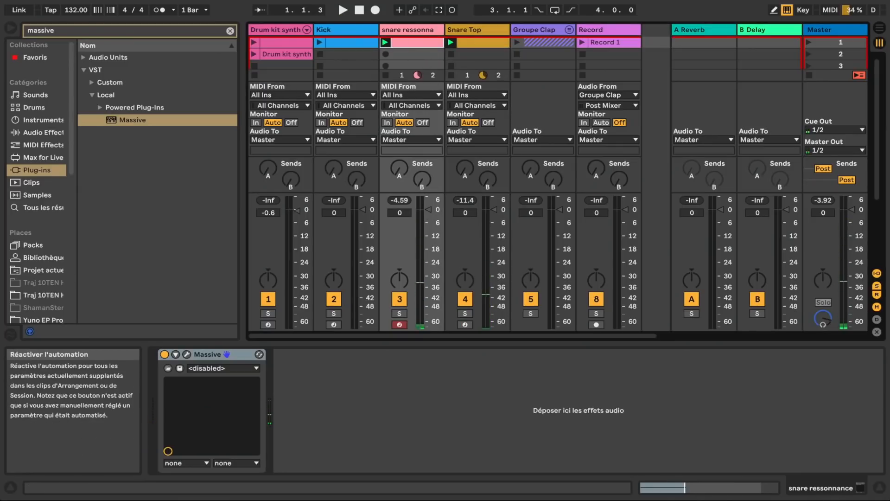
pyautogui.press('space')
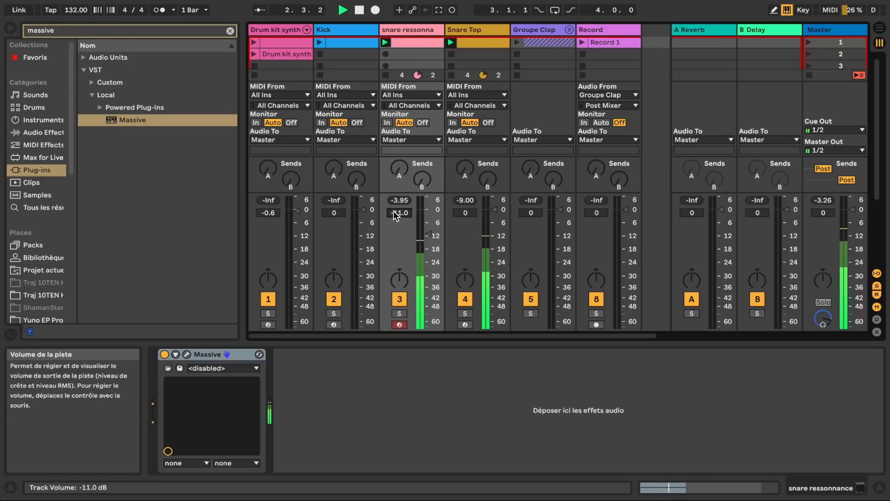
pyautogui.moveTo(393, 210); pyautogui.dragTo(411, 243)
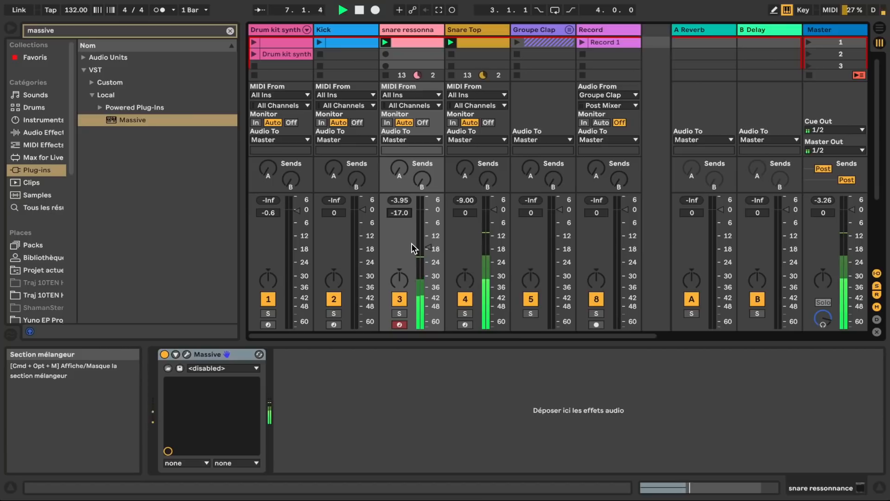
# Group the snare ressonnance and Snare Top tracks, name the group SNARE, and play it back briefly.
pyautogui.keyDown('shift'); pyautogui.click(456, 29); pyautogui.keyUp('shift')
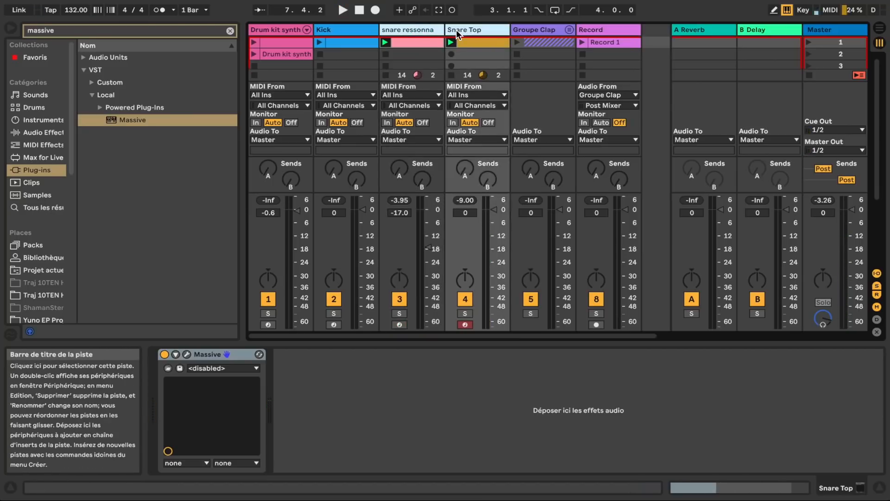
pyautogui.hotkey('ctrl', 'g')
pyautogui.press('space')
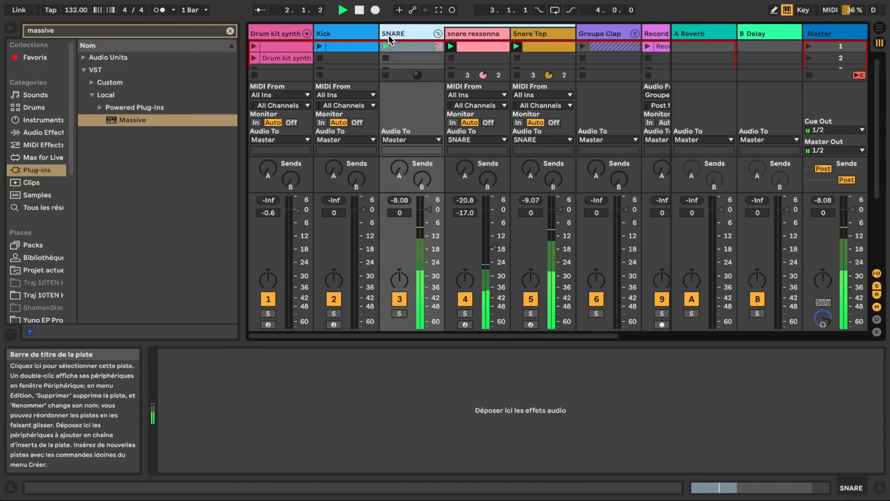
pyautogui.press('space')
# Find FabFilter Pro-Q 2 by searching for "fab", load it on the SNARE group, and start playback.
pyautogui.click(124, 31)
pyautogui.write('fab')
pyautogui.doubleClick(139, 133)
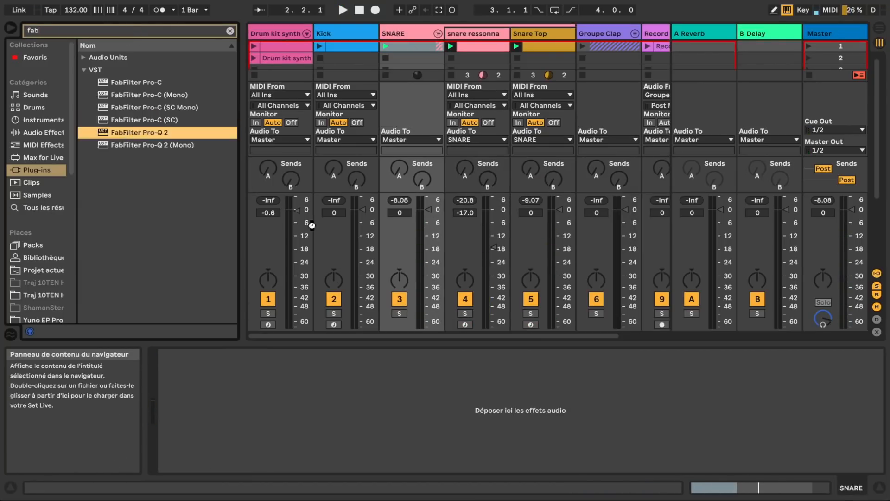
pyautogui.press('space')
# Shape the SNARE equalizer with a low cut near 160 Hz, about +3.4 dB at 1331 Hz, and slight dips near 330 Hz and 20 kHz.
pyautogui.click(138, 141)
pyautogui.moveTo(138, 141); pyautogui.dragTo(326, 135)
pyautogui.moveTo(592, 140); pyautogui.dragTo(473, 114)
pyautogui.moveTo(663, 141); pyautogui.dragTo(661, 148)
pyautogui.moveTo(378, 138); pyautogui.dragTo(378, 157)
pyautogui.moveTo(595, 141); pyautogui.dragTo(596, 143)
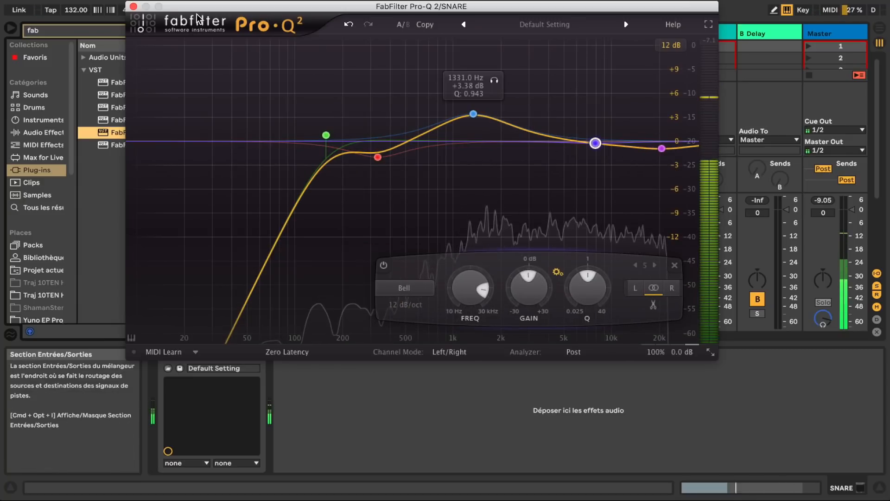
pyautogui.click(134, 6)
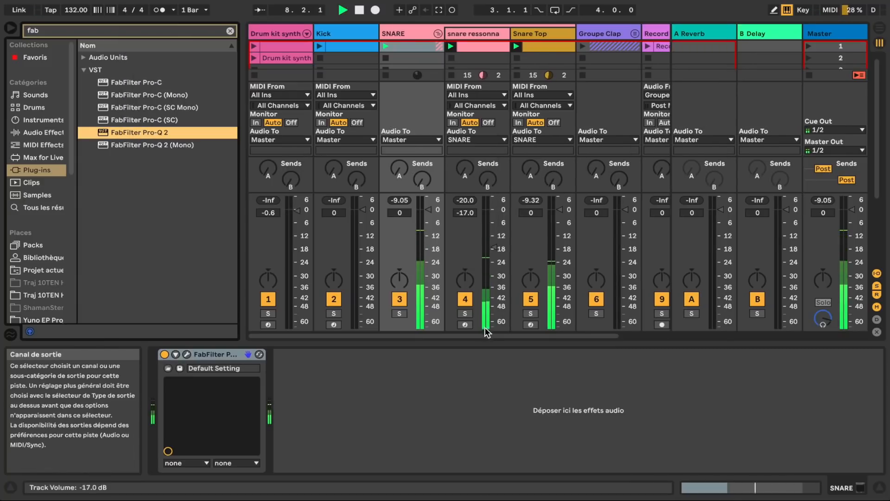
# Solo the snare ressonnance track and adjust envelope 4's decay and envelope 2's release and decay in its Massive instrument.
pyautogui.click(469, 314)
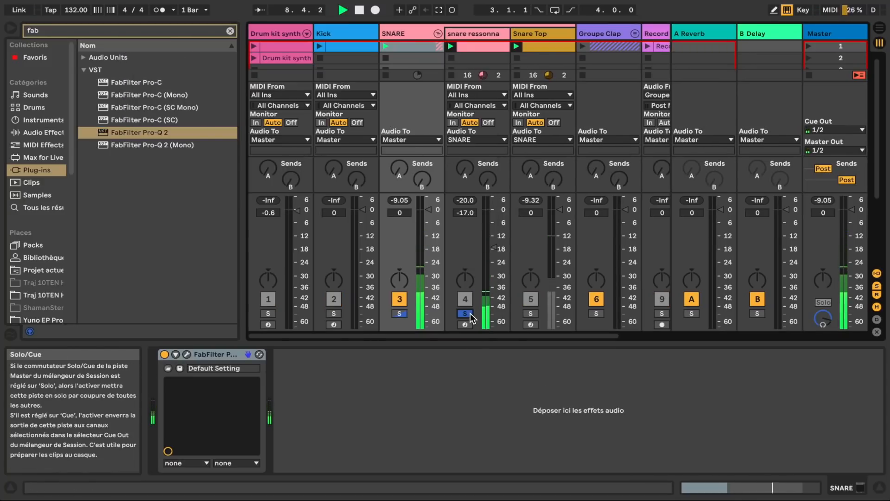
pyautogui.click(477, 32)
pyautogui.click(186, 354)
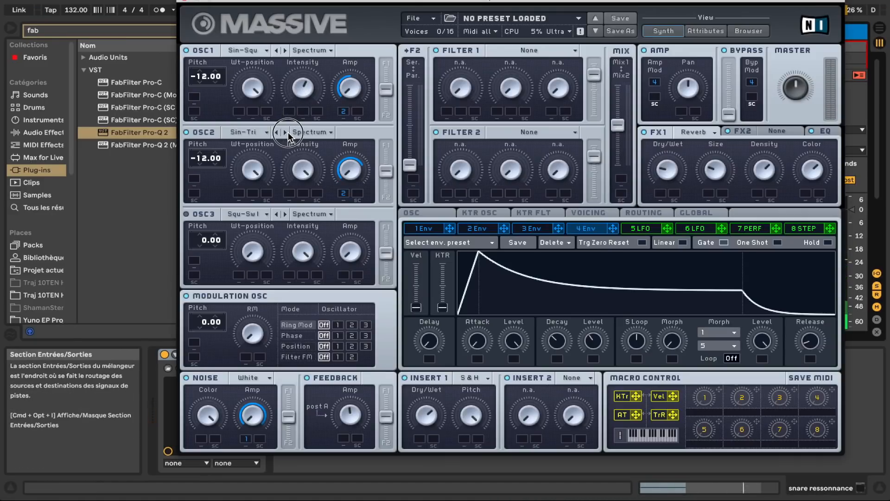
pyautogui.moveTo(559, 342); pyautogui.dragTo(558, 344)
pyautogui.click(476, 229)
pyautogui.moveTo(812, 342); pyautogui.dragTo(550, 340)
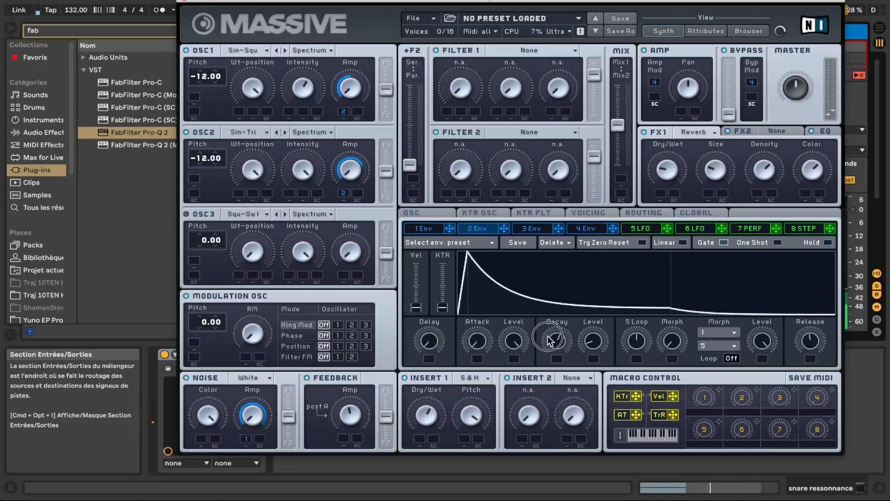
# Adjust envelope 1's release and attack in Massive, review envelopes 4 and 2, and close the instrument window.
pyautogui.click(424, 229)
pyautogui.moveTo(810, 341); pyautogui.dragTo(812, 317)
pyautogui.moveTo(477, 342)
pyautogui.mouseDown()
pyautogui.moveTo(474, 331)
pyautogui.moveTo(476, 340)
pyautogui.mouseUp()
pyautogui.click(589, 226)
pyautogui.click(480, 231)
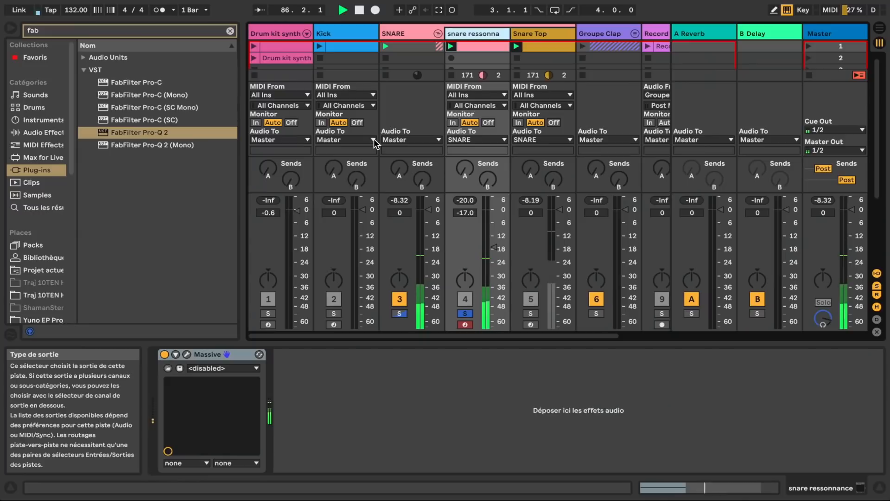
# Unsolo the snare ressonnance track and lower its volume to -19.1 dB.
pyautogui.click(470, 315)
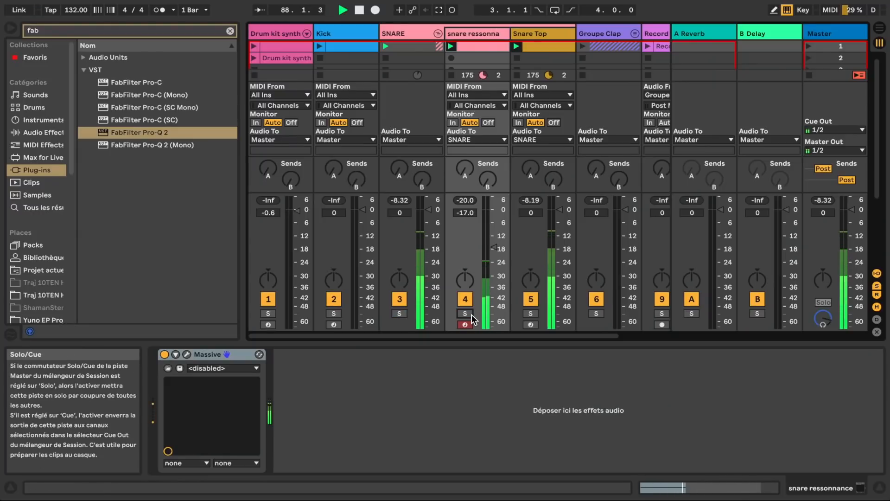
pyautogui.moveTo(465, 213); pyautogui.dragTo(466, 215)
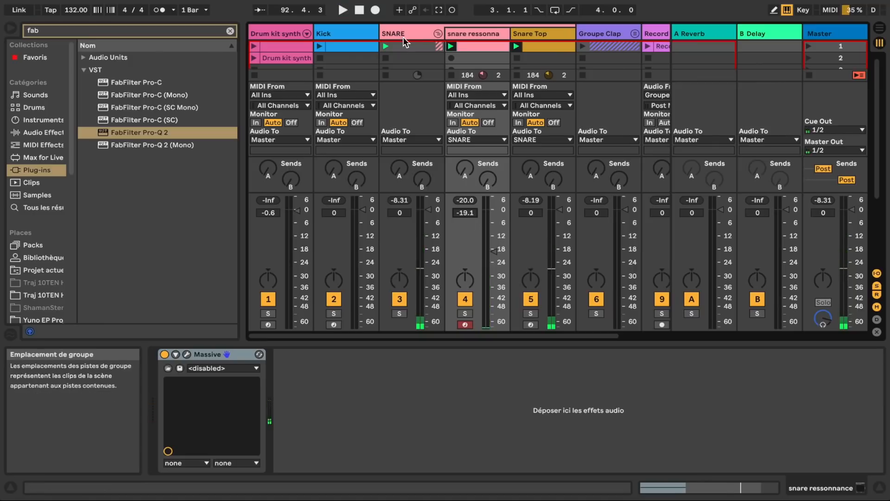
# In the SNARE group's Pro-Q 2, set the top band to about -0.3 dB and add a bell boost of about 2.8 dB near 8.8 kHz.
pyautogui.click(402, 34)
pyautogui.click(186, 354)
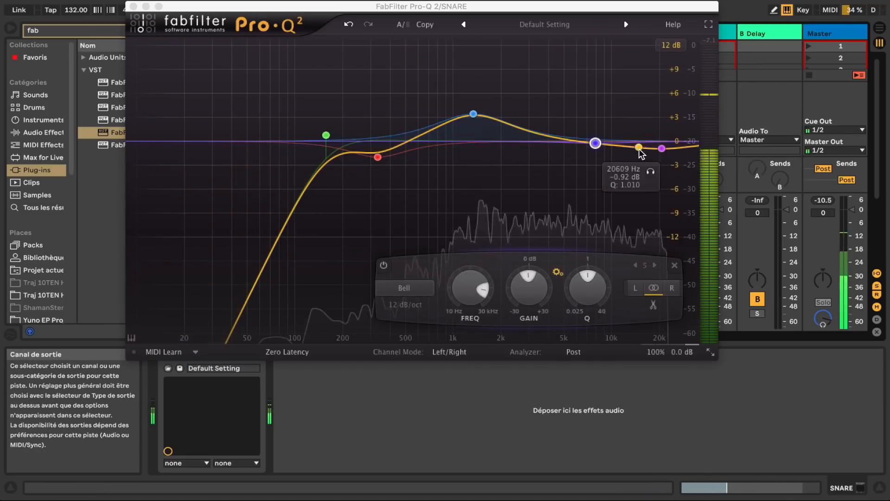
pyautogui.moveTo(663, 144); pyautogui.dragTo(664, 137)
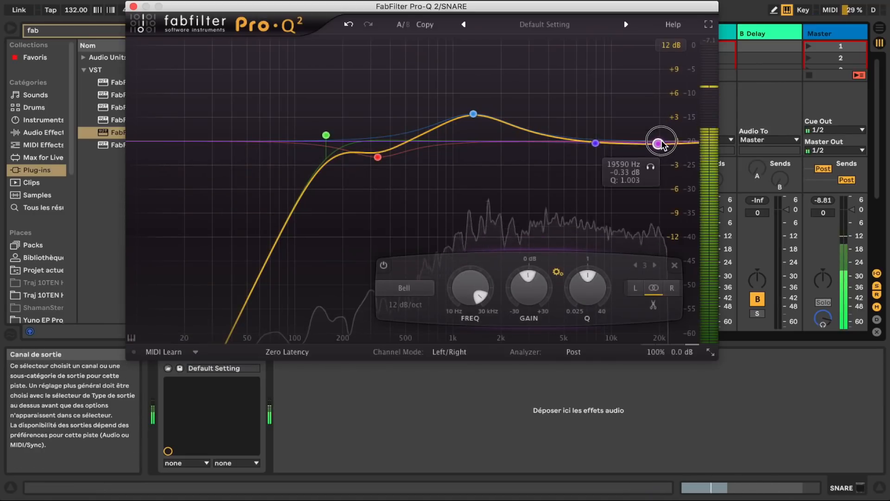
pyautogui.moveTo(585, 141); pyautogui.dragTo(602, 118)
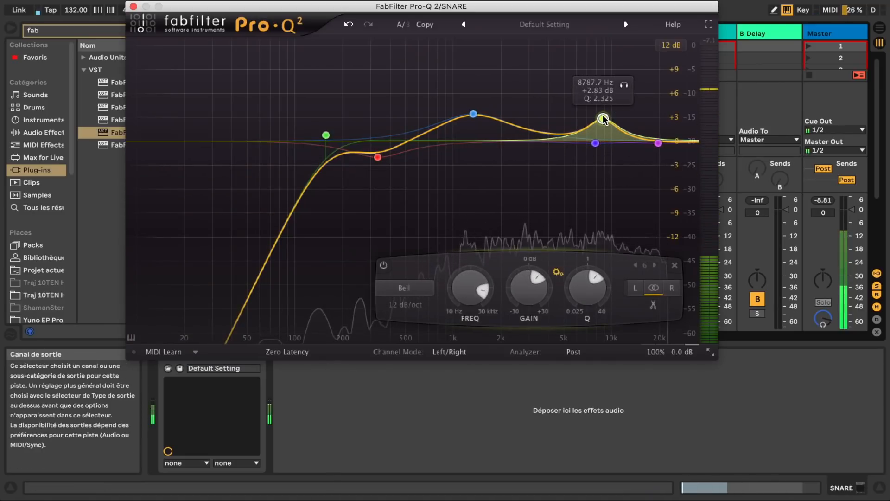
pyautogui.click(133, 6)
# Add a Compressor to the SNARE group with ratio 2.93:1, attack 4.99 ms, release 27.7 ms and threshold -10.5 dB.
pyautogui.click(94, 32)
pyautogui.write('comp')
pyautogui.click(43, 133)
pyautogui.moveTo(113, 70); pyautogui.dragTo(350, 384)
pyautogui.moveTo(291, 379); pyautogui.dragTo(292, 368)
pyautogui.moveTo(292, 411); pyautogui.dragTo(292, 401)
pyautogui.moveTo(292, 444); pyautogui.dragTo(291, 453)
pyautogui.moveTo(337, 384); pyautogui.dragTo(337, 403)
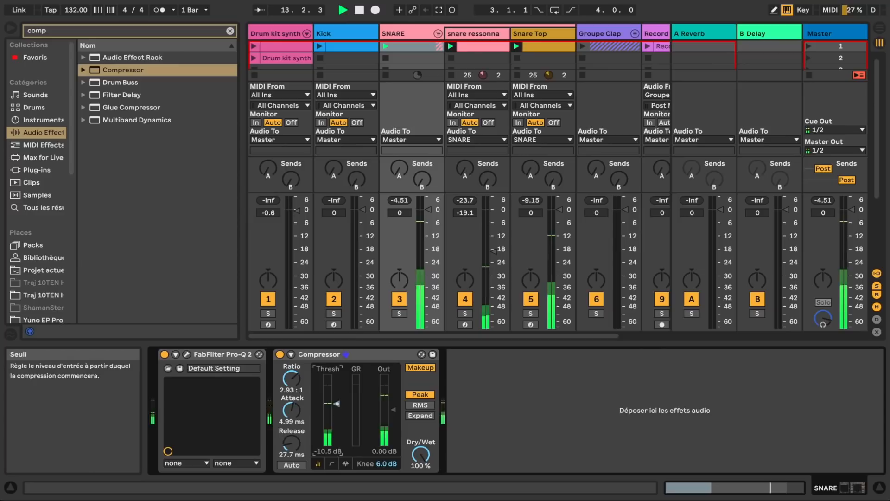
# Load Maag EQ4 on the SNARE group, adjust three of its controls, and close its window.
pyautogui.click(93, 31)
pyautogui.write('maag')
pyautogui.click(37, 170)
pyautogui.doubleClick(116, 69)
pyautogui.moveTo(439, 55); pyautogui.dragTo(441, 52)
pyautogui.moveTo(262, 65); pyautogui.dragTo(264, 59)
pyautogui.moveTo(223, 88); pyautogui.dragTo(223, 94)
pyautogui.click(138, 15)
# Load ValhallaRoom on the SNARE group, choose the SnareBigRoom preset from Rooms, and adjust the decay to about 0.85 s.
pyautogui.press('space')
pyautogui.click(153, 32)
pyautogui.write('valh')
pyautogui.doubleClick(124, 82)
pyautogui.click(483, 291)
pyautogui.moveTo(489, 216)
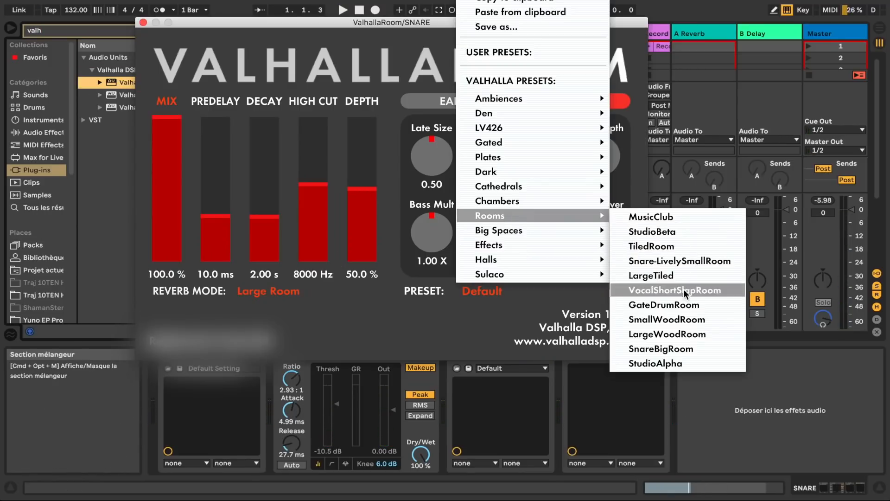
pyautogui.click(674, 348)
pyautogui.press('space')
pyautogui.click(258, 228)
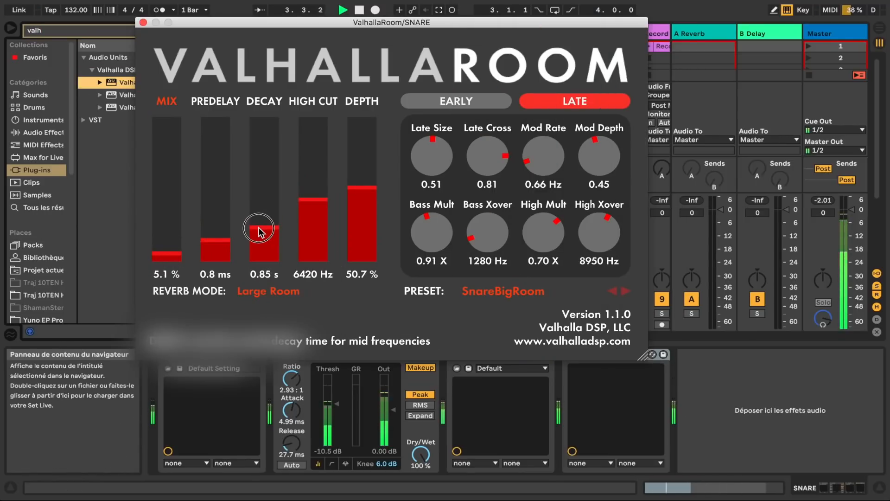
pyautogui.moveTo(259, 230); pyautogui.dragTo(258, 226)
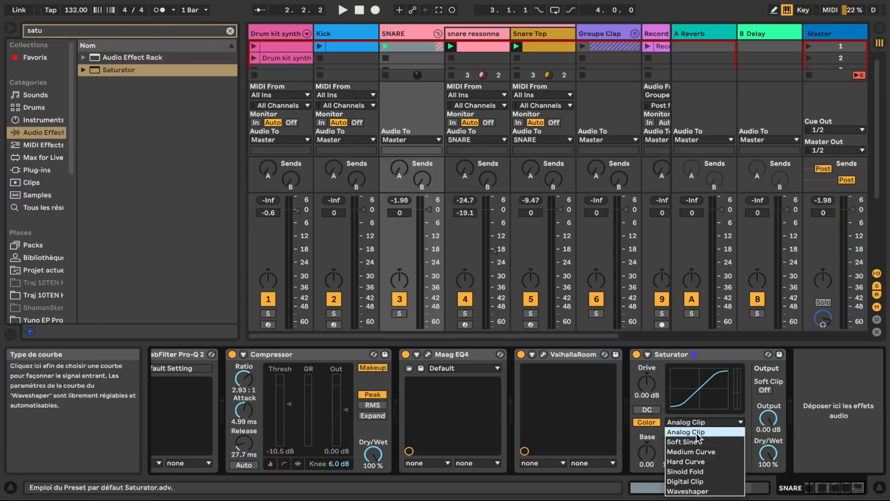
# Set the Saturator to Medium Curve with 3.43 dB drive, base 2.29, frequency 1.45 kHz, depth 0.75 and dry/wet 19.0%.
pyautogui.click(687, 423)
pyautogui.moveTo(678, 455); pyautogui.dragTo(678, 447)
pyautogui.press('space')
pyautogui.moveTo(768, 453); pyautogui.dragTo(768, 482)
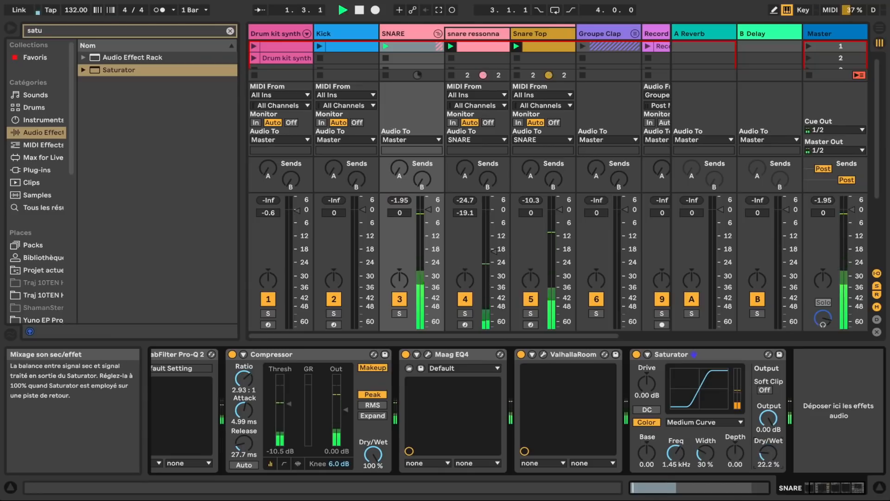
pyautogui.moveTo(646, 384); pyautogui.dragTo(647, 376)
pyautogui.moveTo(647, 453); pyautogui.dragTo(647, 445)
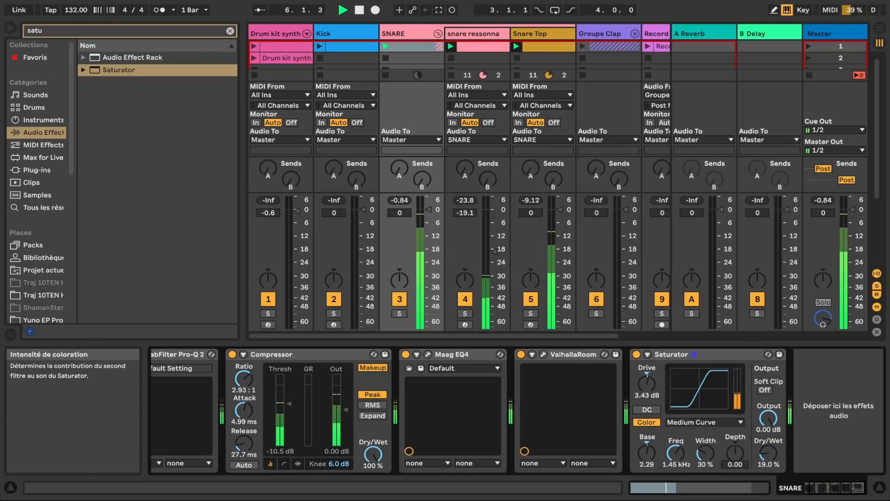
pyautogui.moveTo(734, 464); pyautogui.dragTo(734, 457)
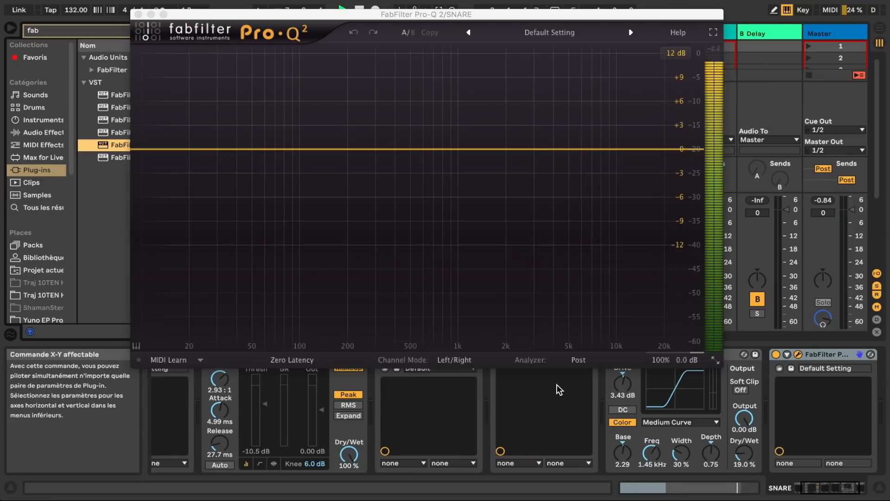
# In the second Pro-Q 2, create a low cut near 152 Hz, a dip near 1.4 kHz, and boosts near 350 Hz and 4.2 kHz.
pyautogui.moveTo(136, 151); pyautogui.dragTo(329, 141)
pyautogui.moveTo(515, 147); pyautogui.dragTo(480, 164)
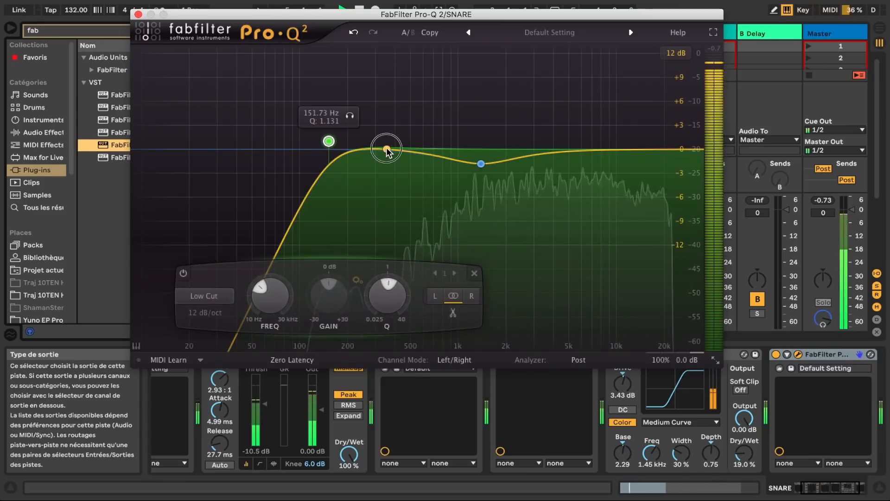
pyautogui.moveTo(387, 145); pyautogui.dragTo(384, 137)
pyautogui.moveTo(533, 155); pyautogui.dragTo(555, 138)
pyautogui.moveTo(585, 292); pyautogui.dragTo(586, 272)
pyautogui.moveTo(555, 138); pyautogui.dragTo(557, 133)
# Add a narrow cut of about 1.6 dB near 15.5 kHz and a slight boost near 530 Hz, raise the low cut, and hide the plug-in window.
pyautogui.moveTo(624, 152); pyautogui.dragTo(635, 159)
pyautogui.moveTo(592, 295); pyautogui.dragTo(593, 276)
pyautogui.moveTo(633, 158); pyautogui.dragTo(646, 166)
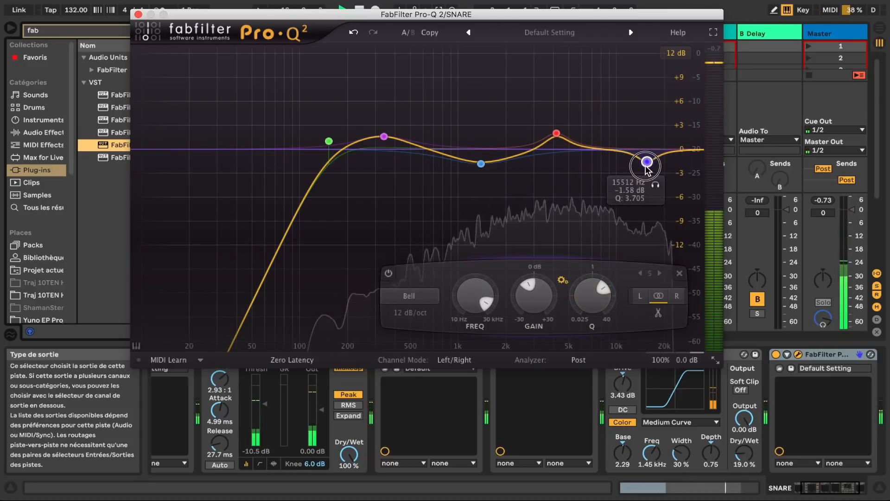
pyautogui.moveTo(424, 153); pyautogui.dragTo(415, 144)
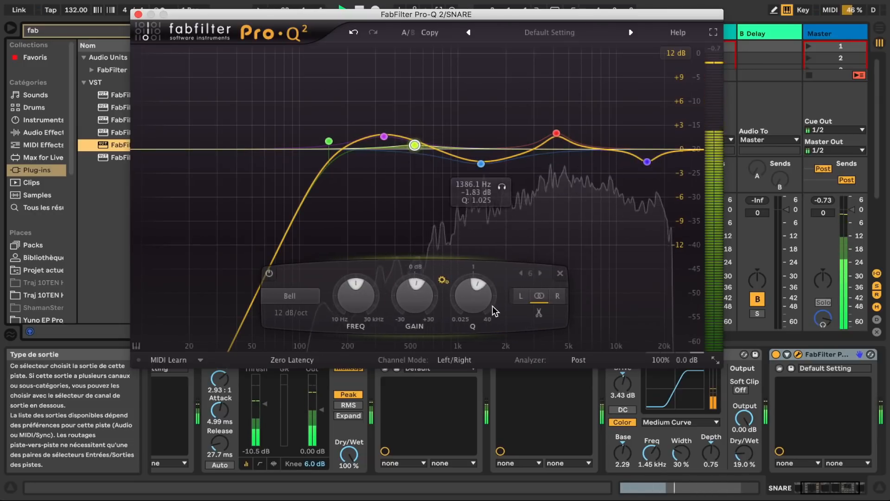
pyautogui.moveTo(329, 141); pyautogui.dragTo(342, 141)
pyautogui.press('super+alt+p')
# Set the Record track's audio input to SNARE and record the snare into its second clip slot.
pyautogui.hscroll(-2, 433, 81)
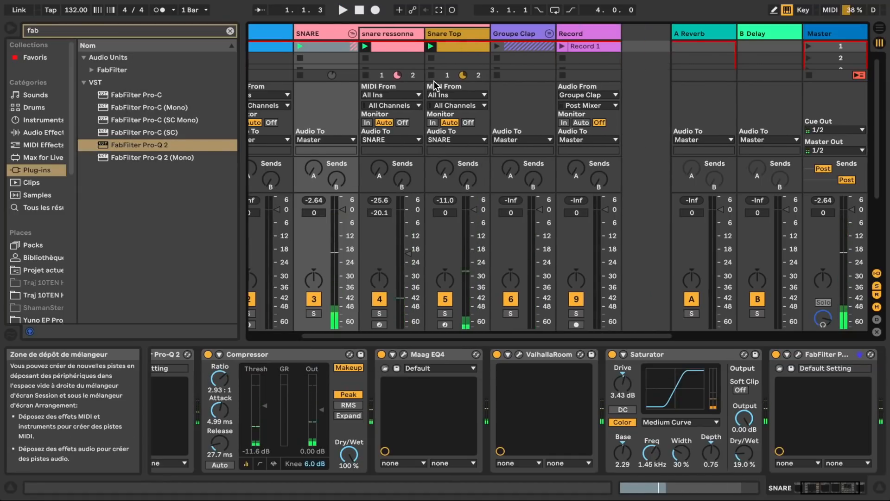
pyautogui.click(577, 95)
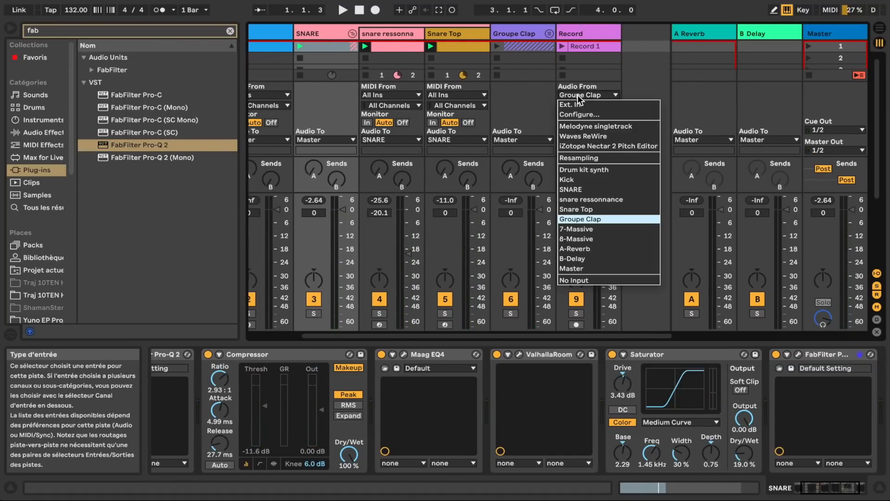
pyautogui.click(573, 189)
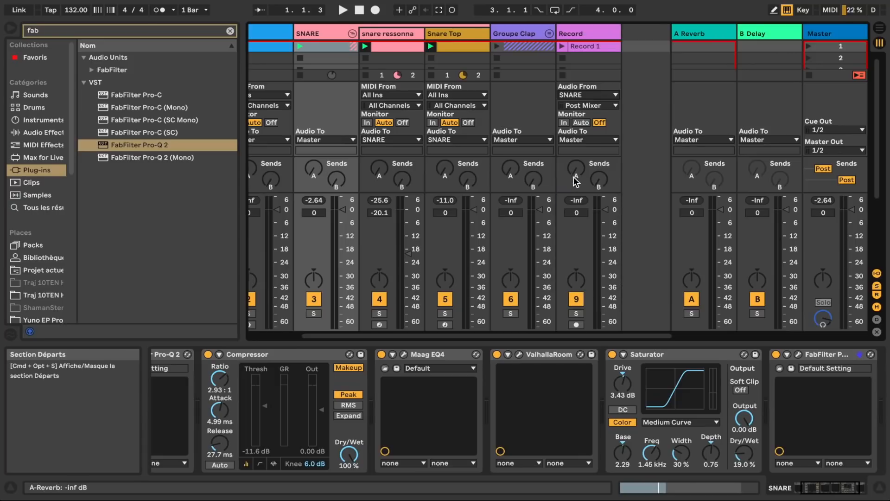
pyautogui.click(565, 59)
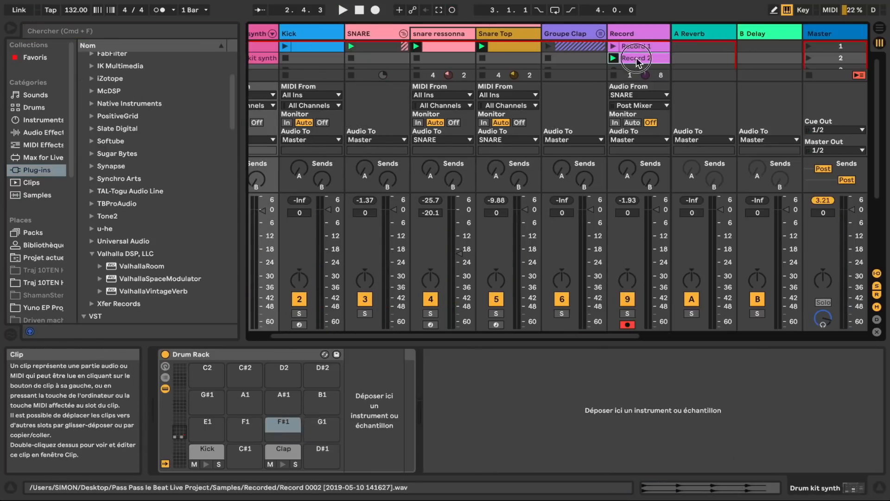
# Place the recorded snare on Drum Rack pad G1, transpose it by -1 st, and compare it with the Clap pad.
pyautogui.click(318, 422)
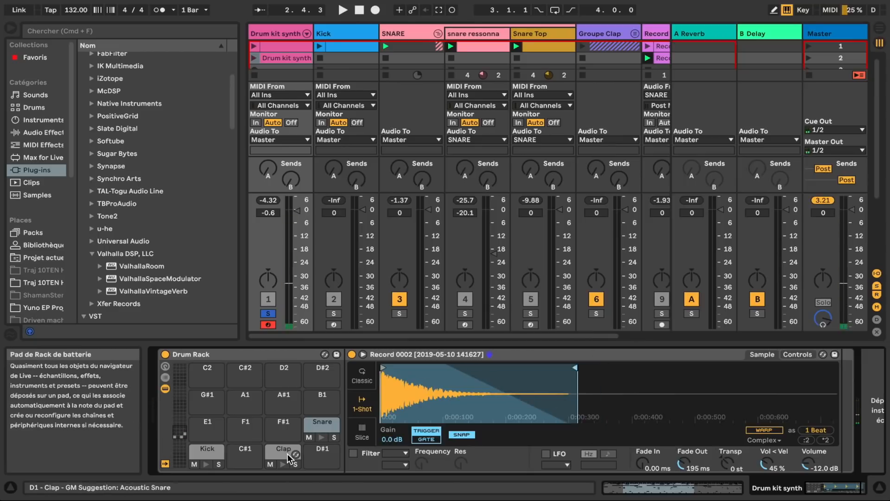
pyautogui.moveTo(727, 462); pyautogui.dragTo(727, 469)
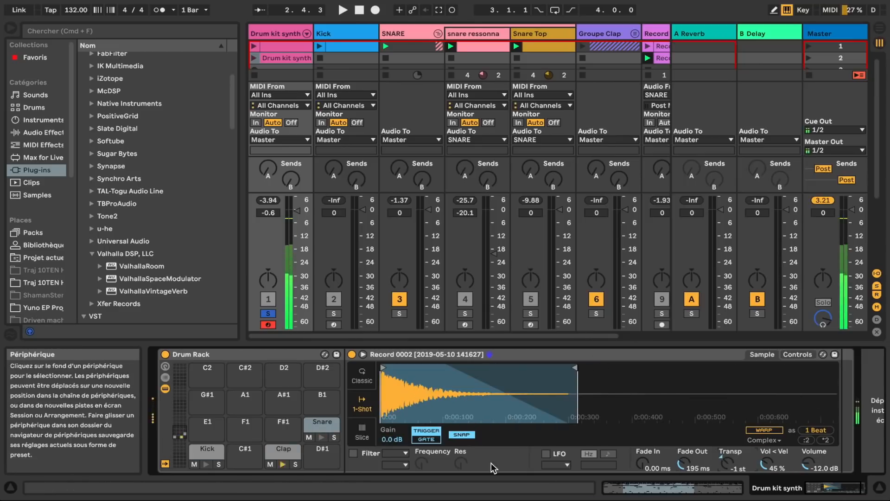
pyautogui.moveTo(575, 367)
pyautogui.mouseDown()
pyautogui.moveTo(431, 371)
pyautogui.moveTo(538, 372)
pyautogui.mouseUp()
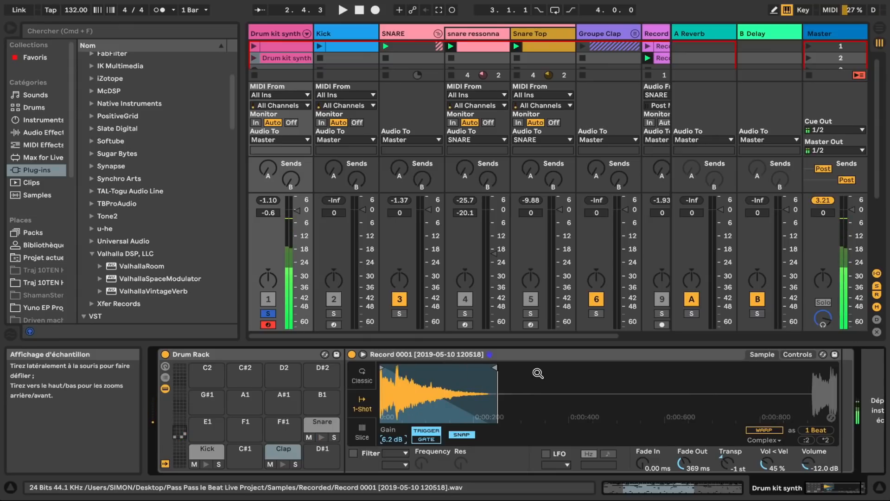
# Duplicate the Snare pad onto pad F#1, zoom into its waveform, and shorten the copy's sample region.
pyautogui.click(334, 419)
pyautogui.moveTo(323, 423); pyautogui.dragTo(286, 427)
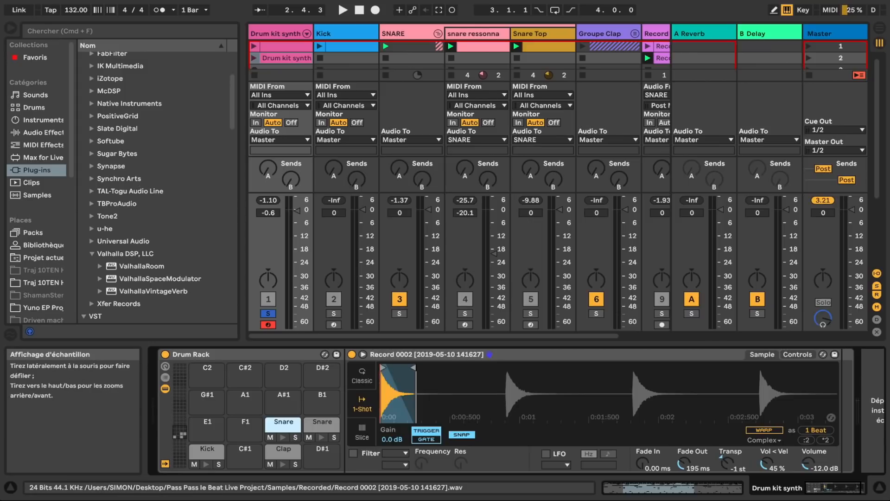
pyautogui.moveTo(411, 373); pyautogui.dragTo(411, 408)
pyautogui.moveTo(558, 369); pyautogui.dragTo(453, 370)
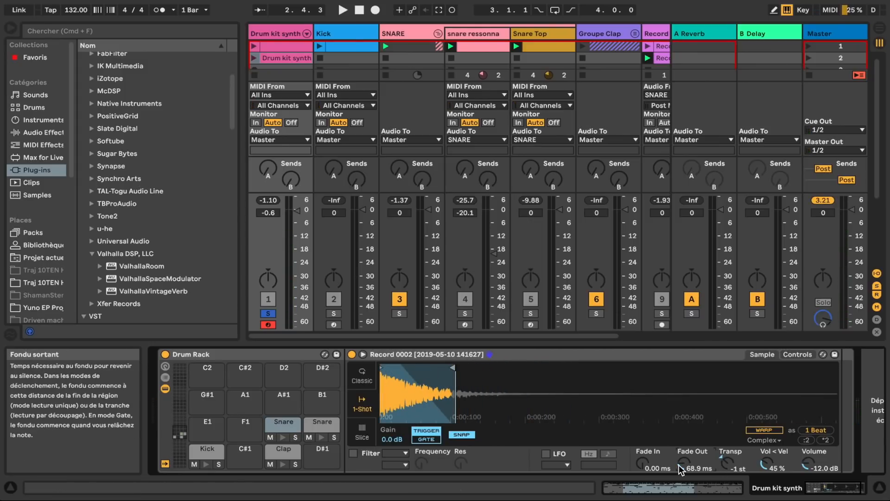
# Adjust the copied snare's fade-out, trim its sample end further, and rename the pad Snare chop.
pyautogui.moveTo(684, 462); pyautogui.dragTo(727, 465)
pyautogui.moveTo(454, 370); pyautogui.dragTo(438, 371)
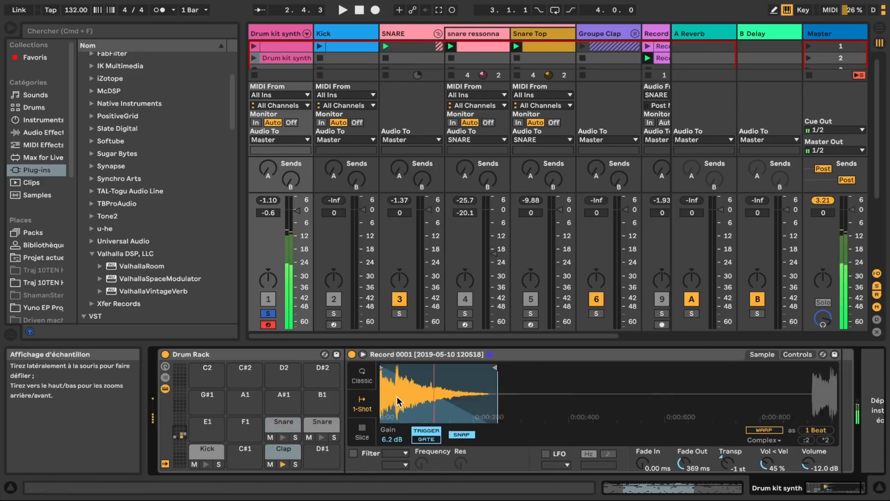
pyautogui.click(279, 423)
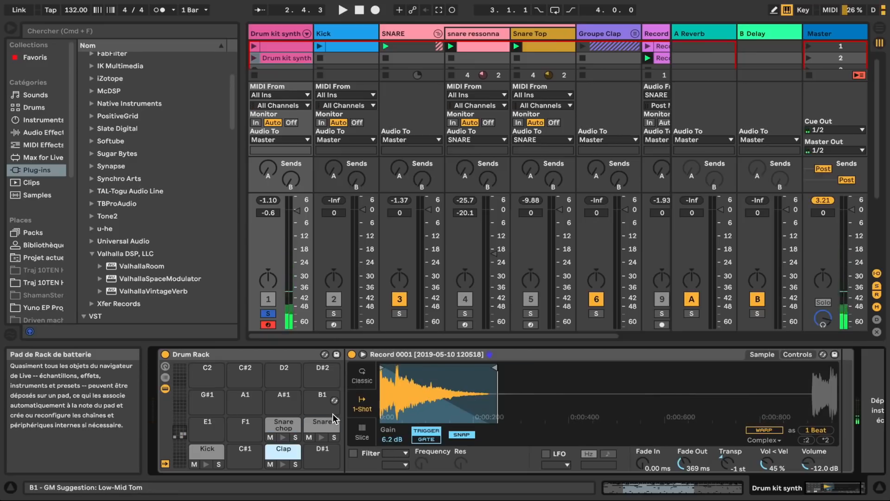